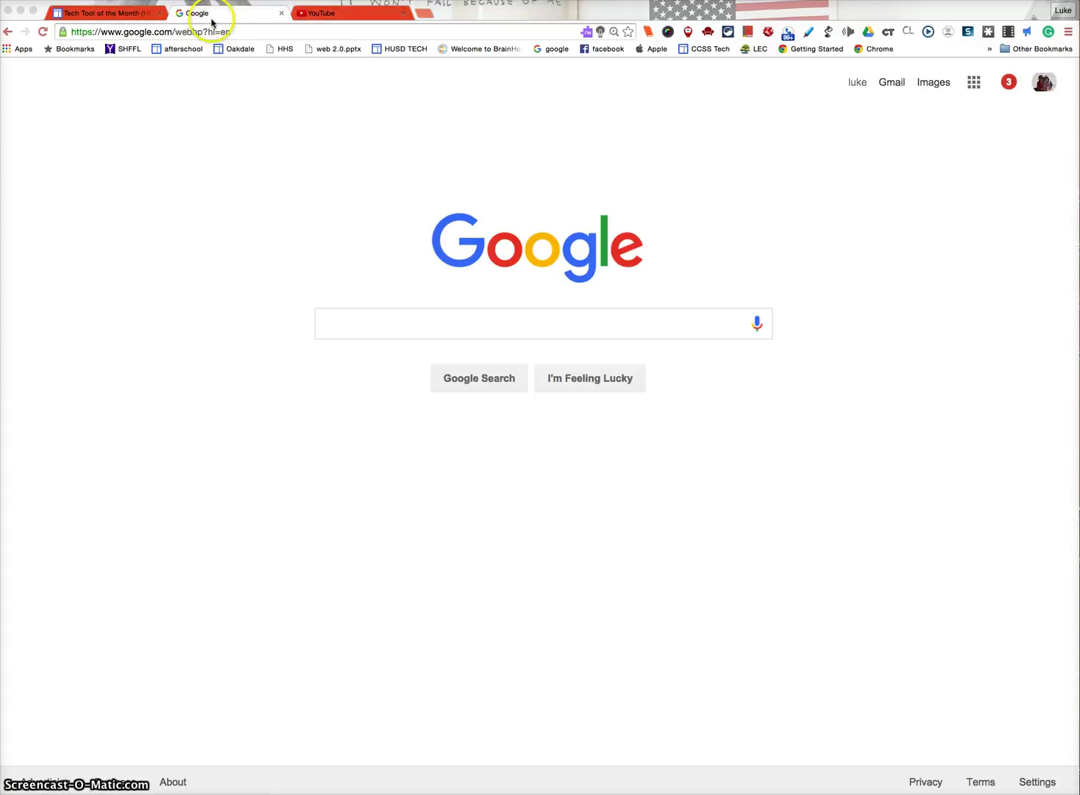
Step: Search YouTube for "Adding and subtracting fractions | Fractions | Pre-Algebra | Khan Academy" and open the video with that title
left_click(339, 14)
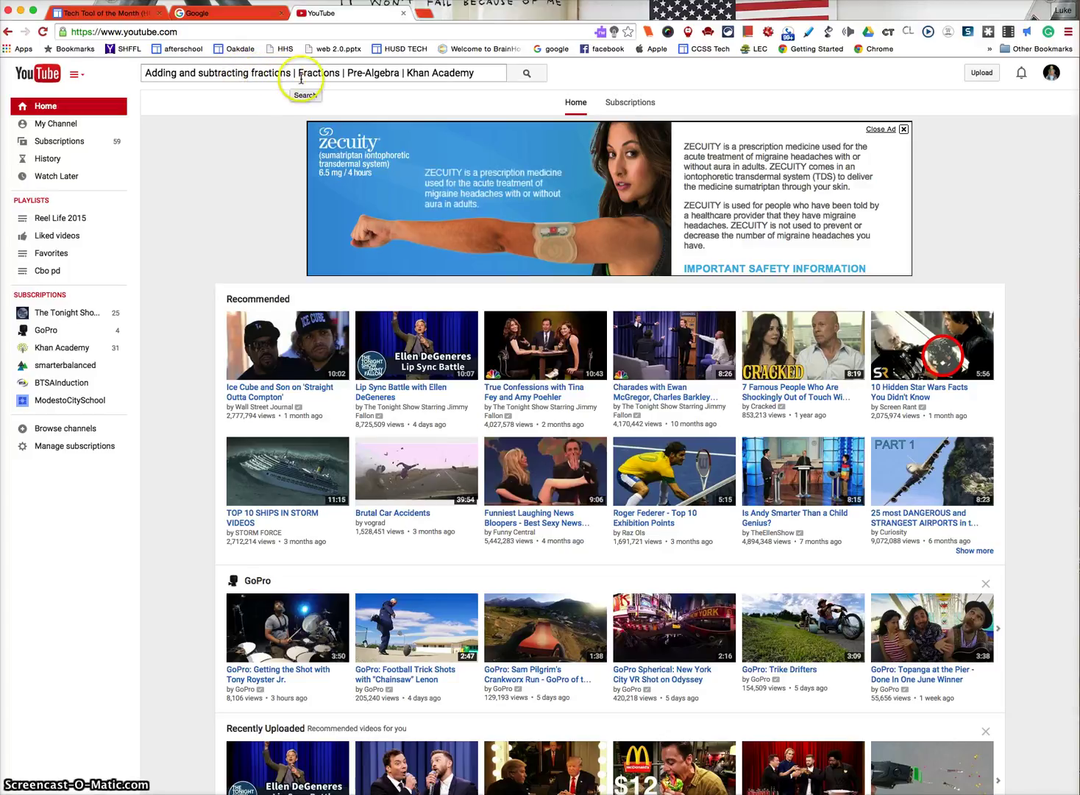
left_click(482, 72)
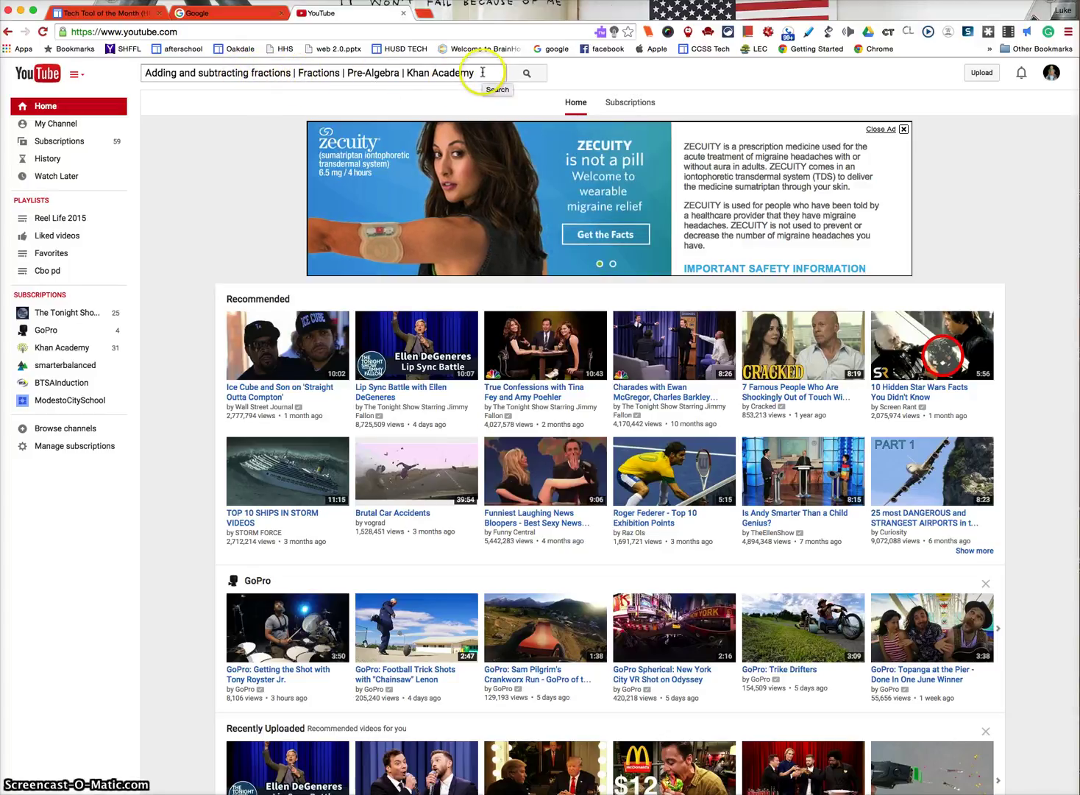
key("Return")
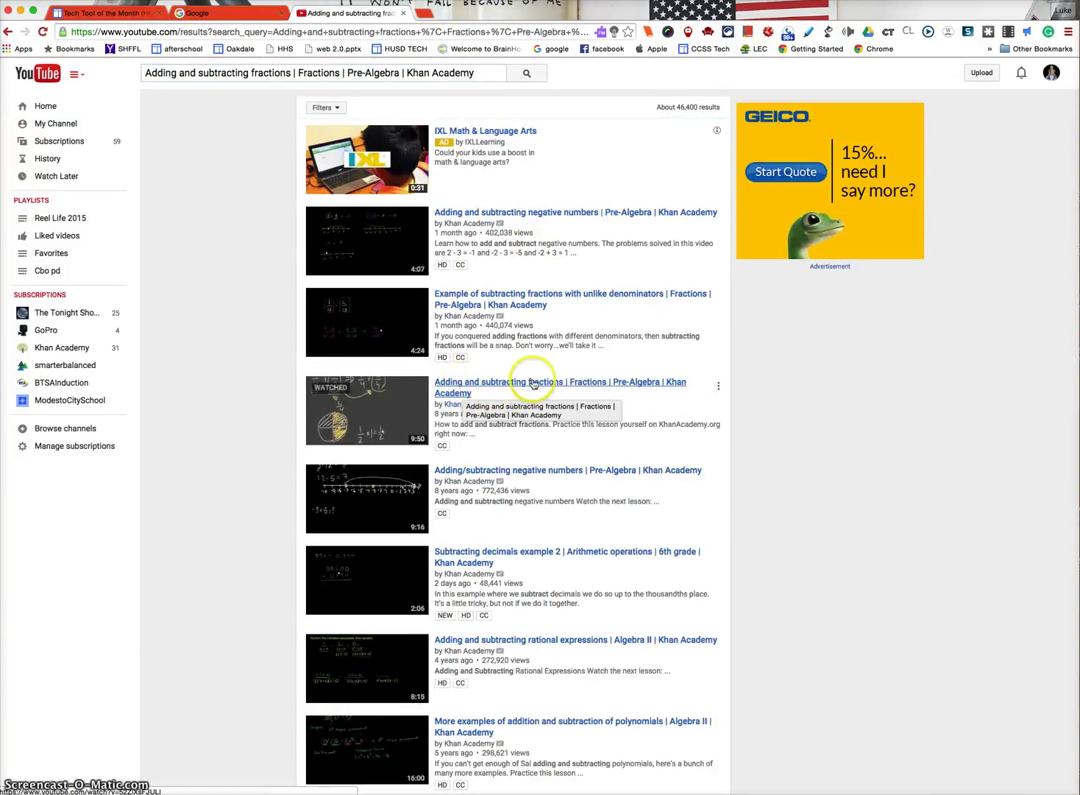
left_click(504, 384)
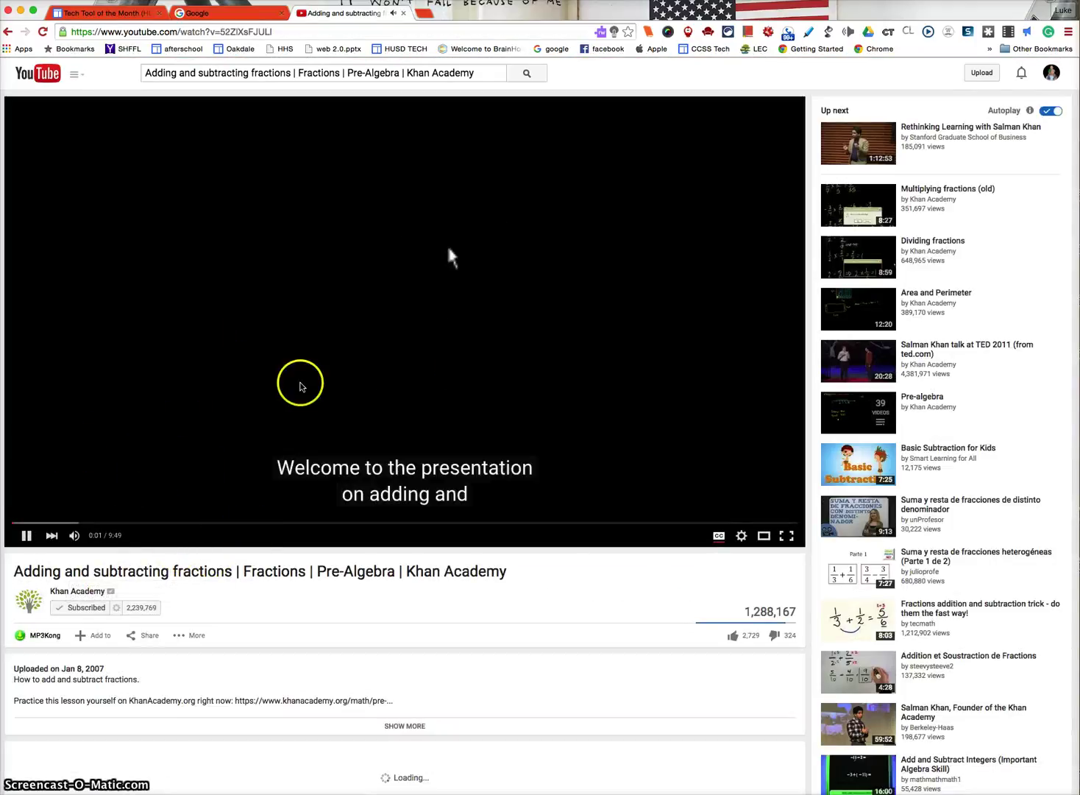
Step: Pause the fractions video and copy its web address
left_click(27, 536)
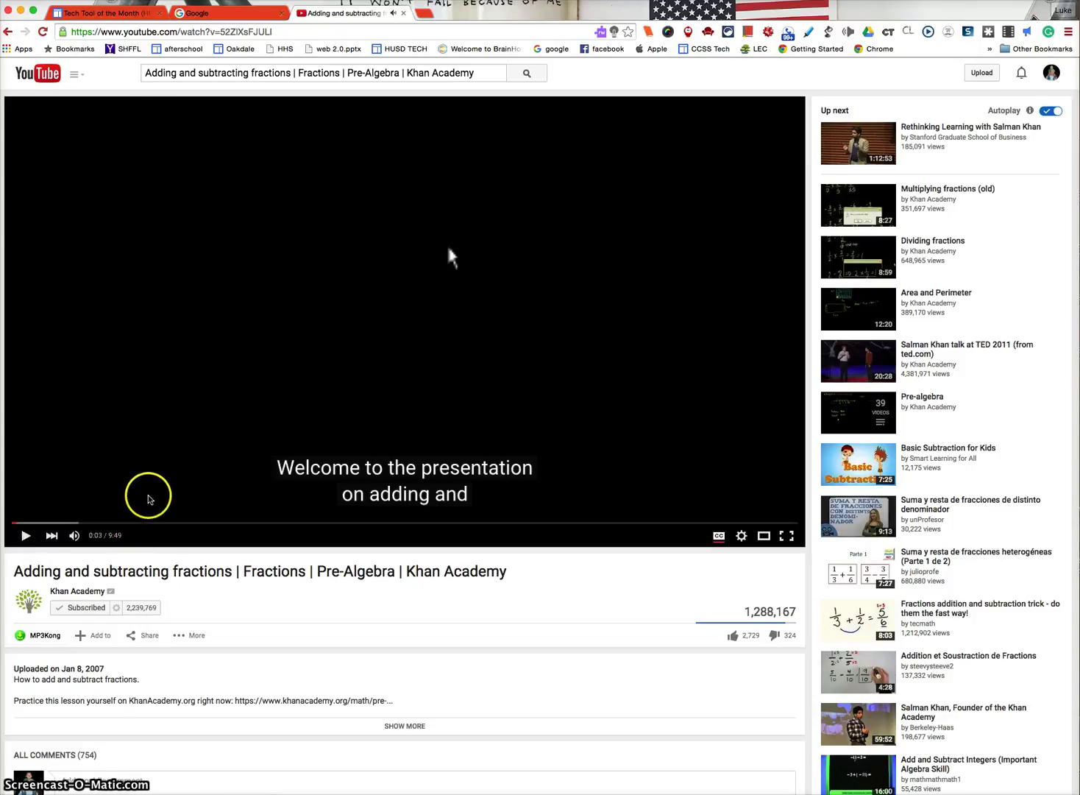
left_click(147, 34)
key("super+c")
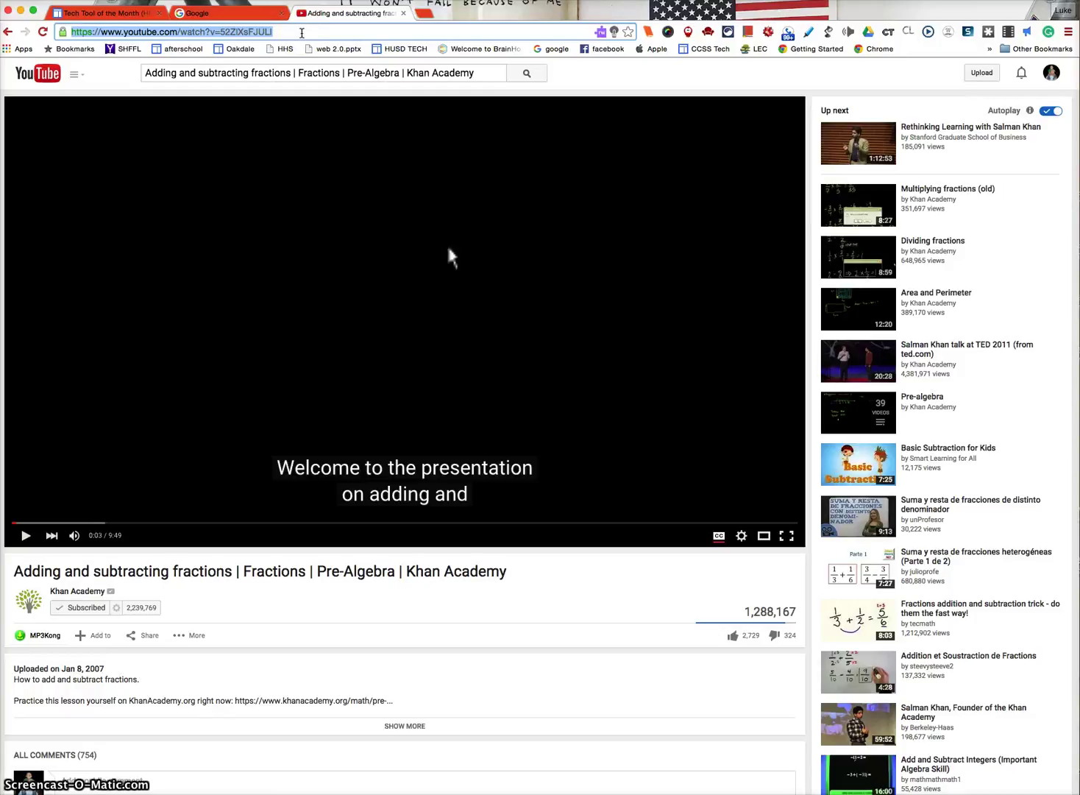
Step: Search Google for "keepkid" and open the KeepVid website, keepvid.com, from the results
left_click(217, 15)
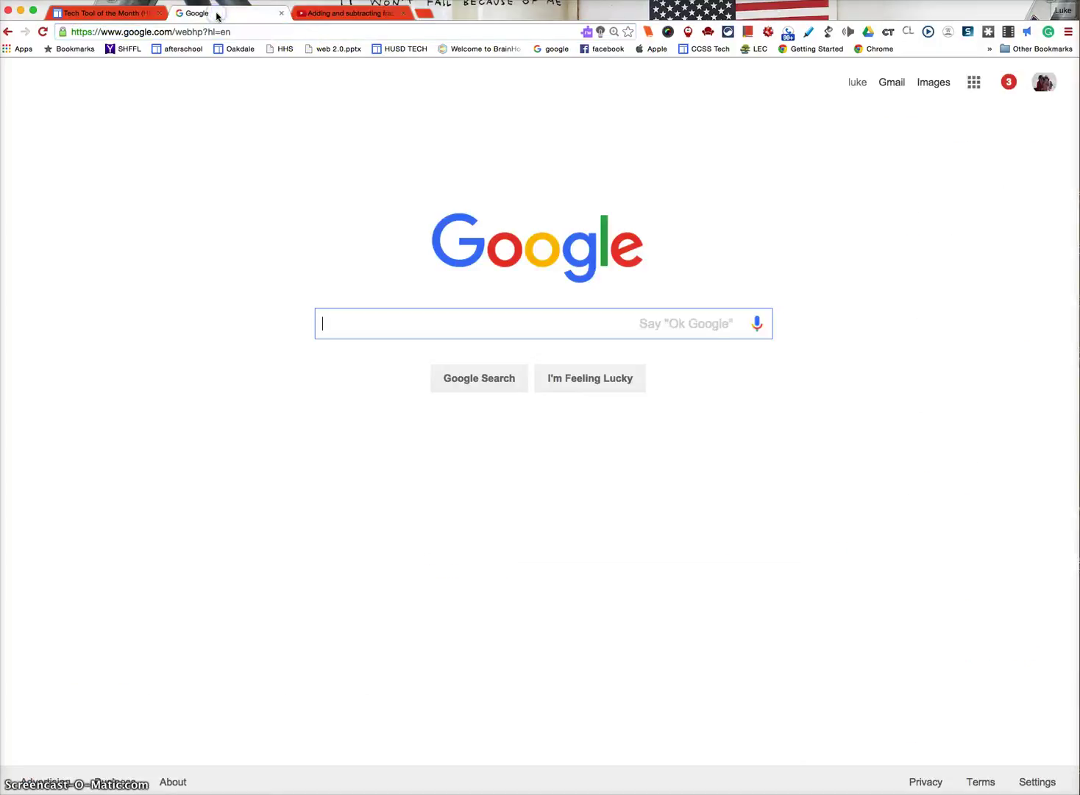
left_click(396, 327)
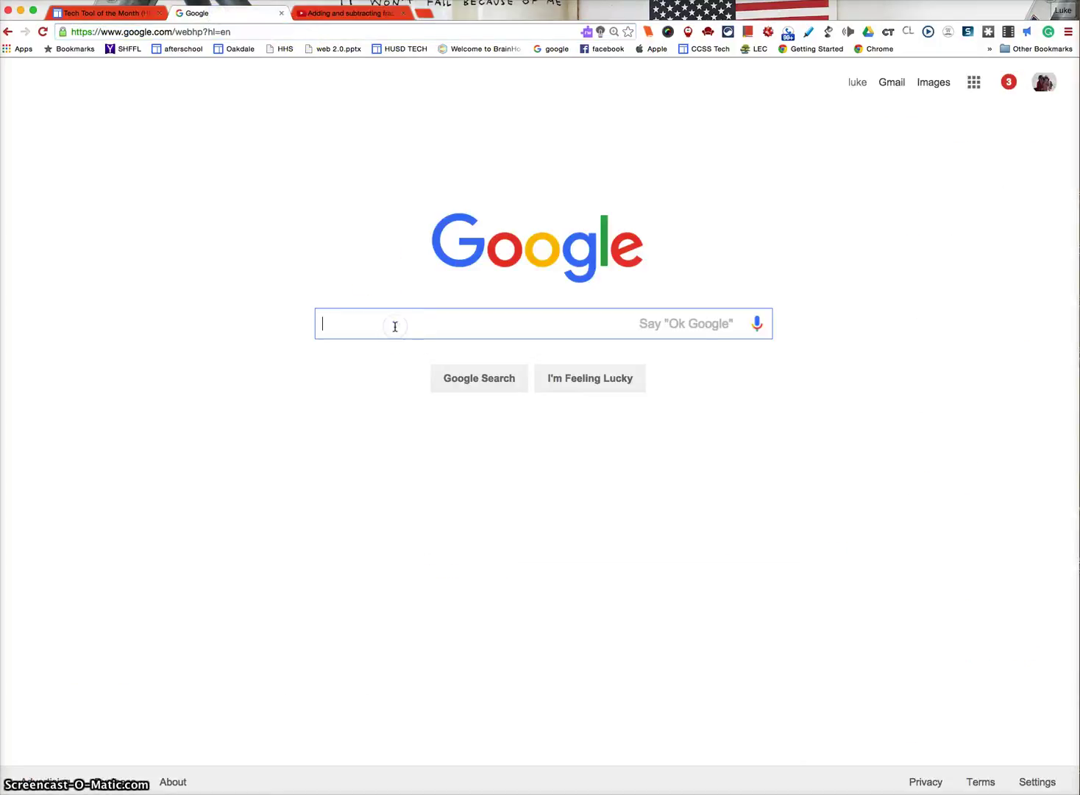
type("keepkid")
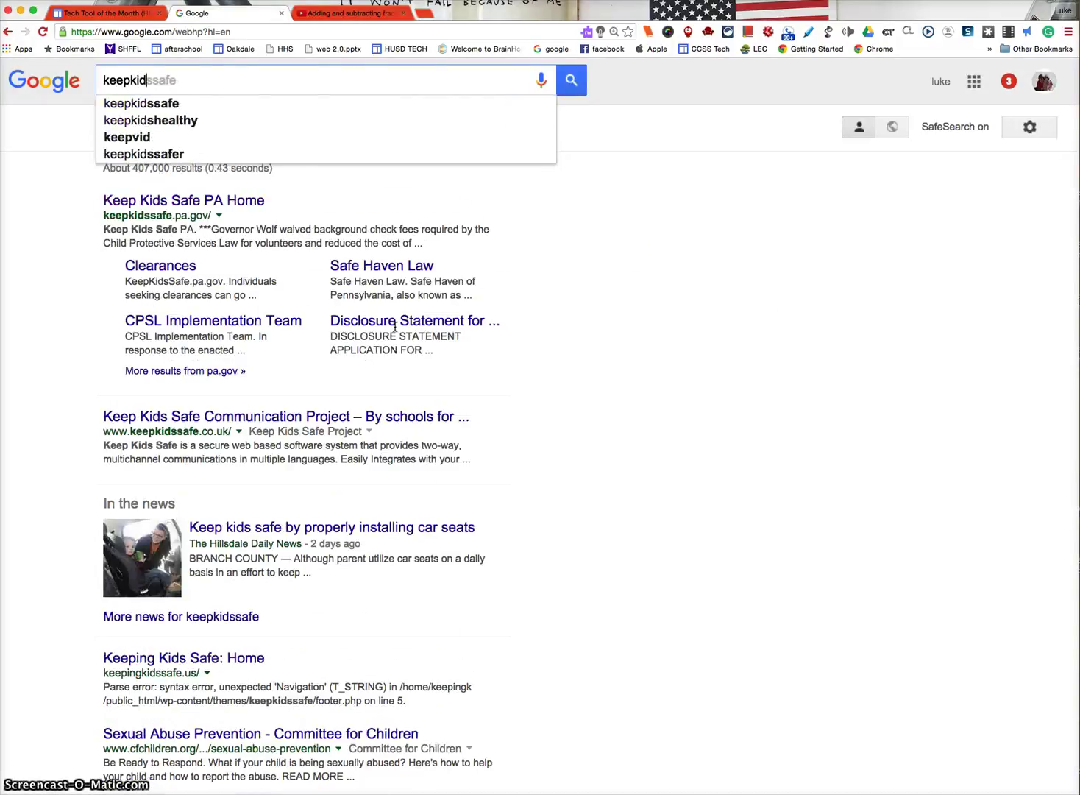
key("Return")
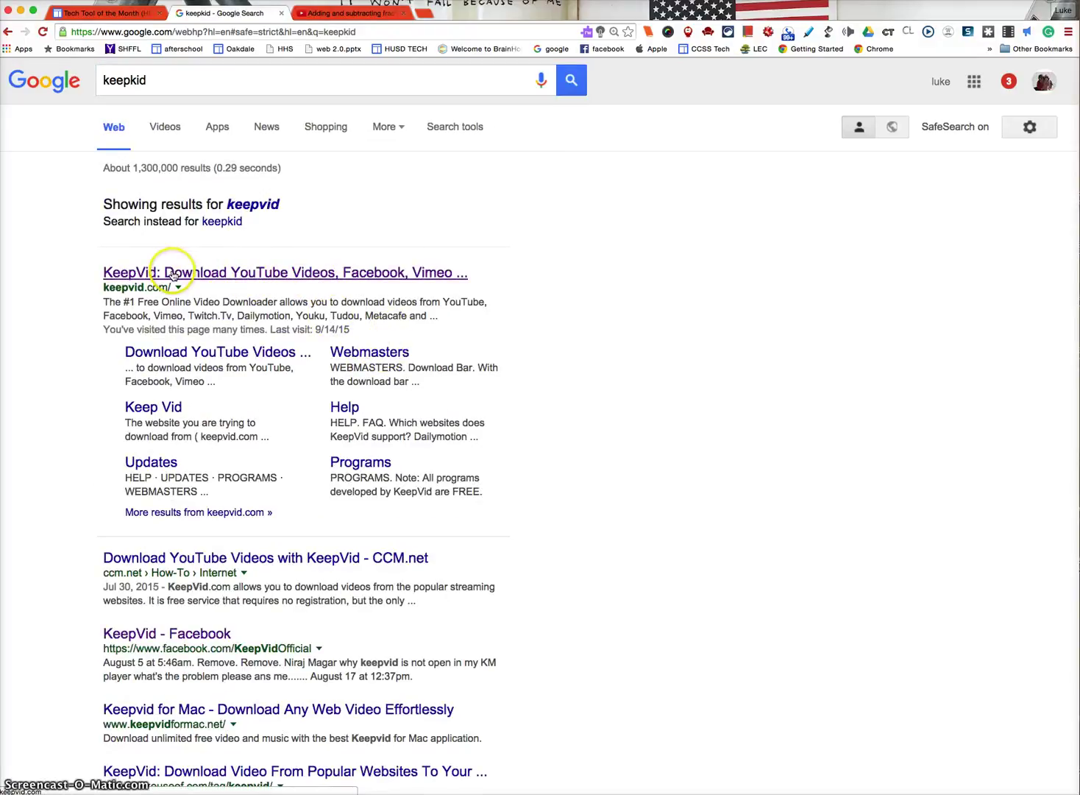
left_click(270, 273)
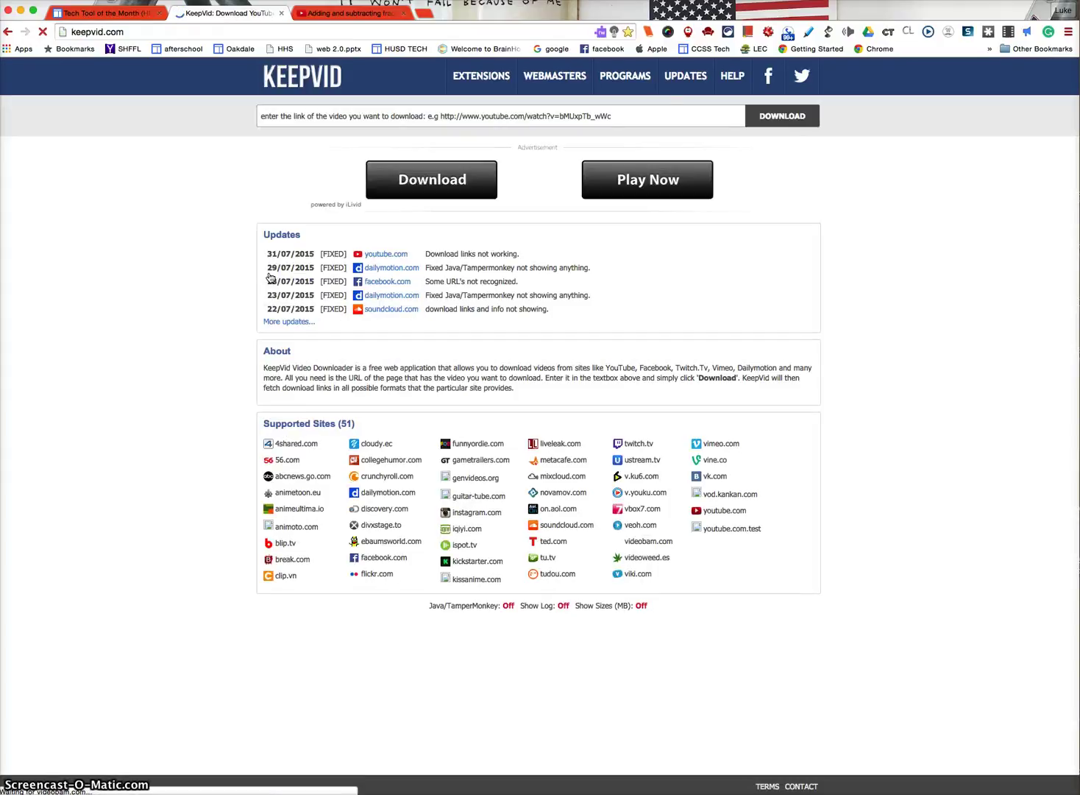
Step: Paste the copied YouTube link into KeepVid and request the video's download options
left_click(290, 114)
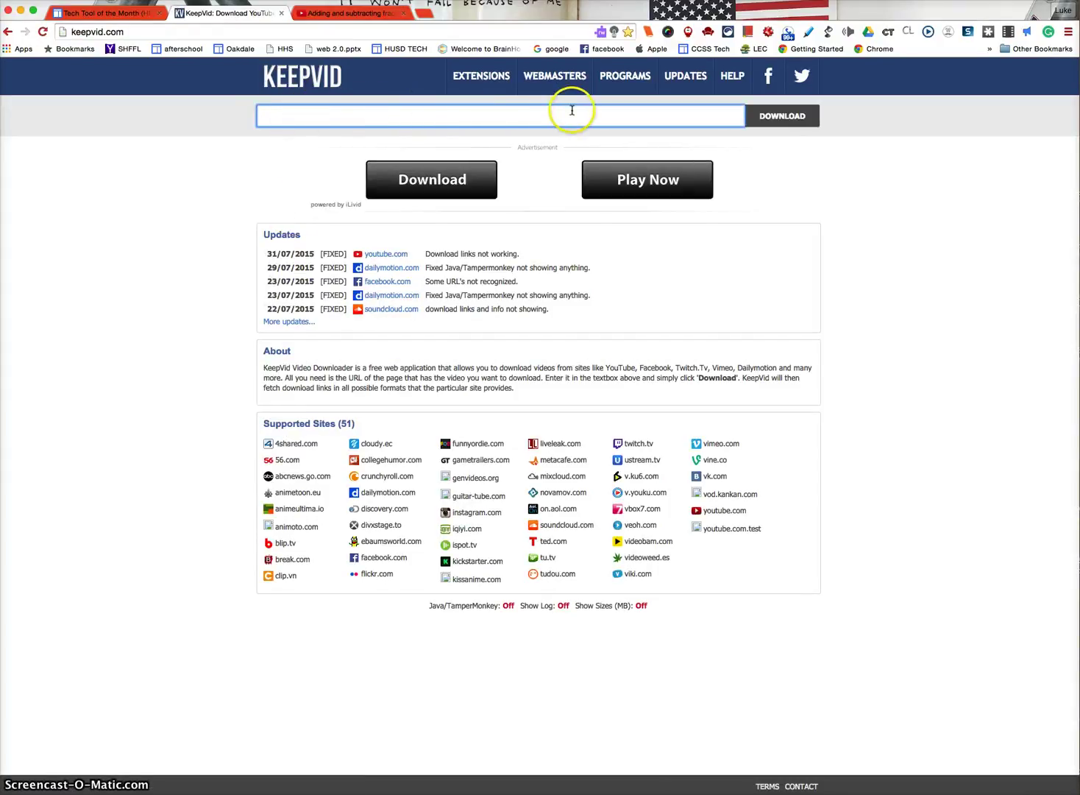
key("super+v")
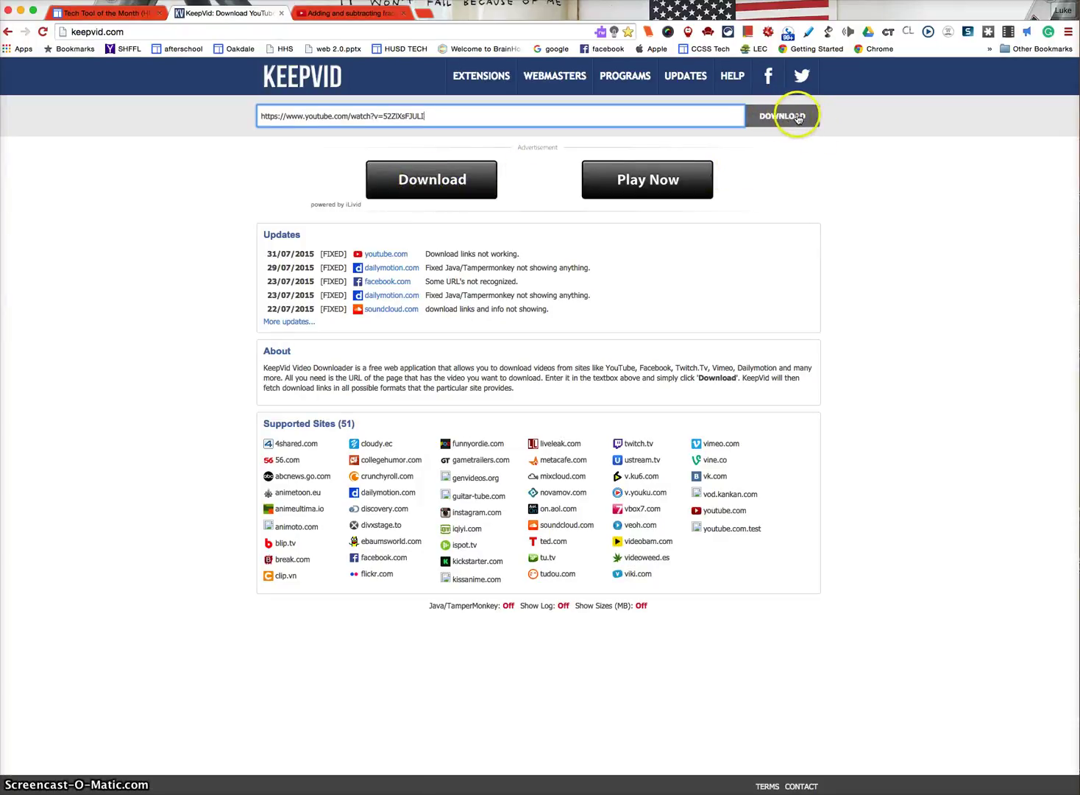
left_click(691, 118)
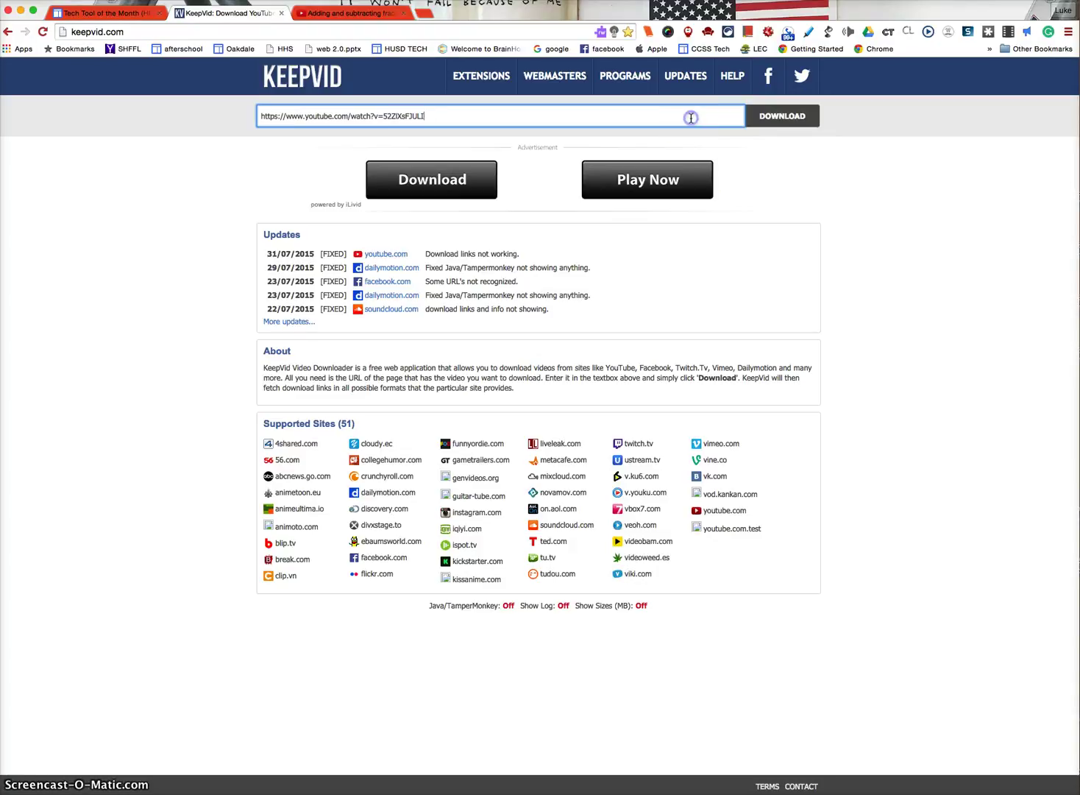
left_click(783, 116)
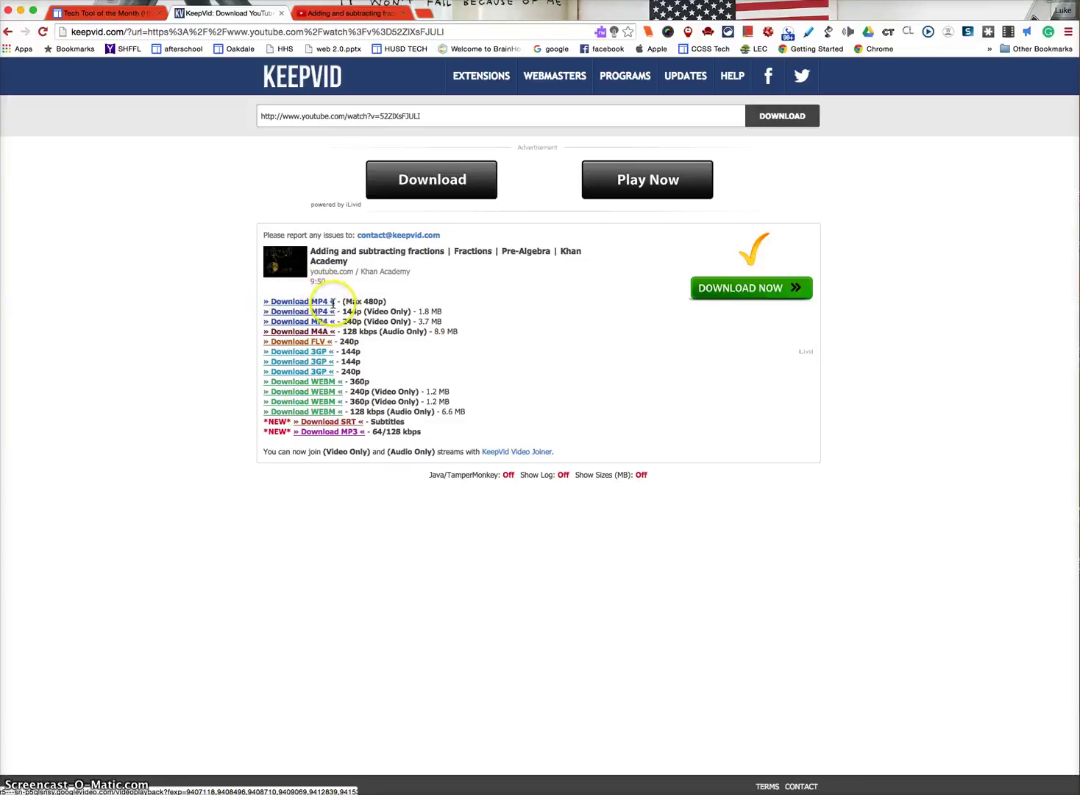
Step: Download the fractions video from KeepVid as an MP4 in the Max 480p version
left_click_drag(347, 300, 386, 300)
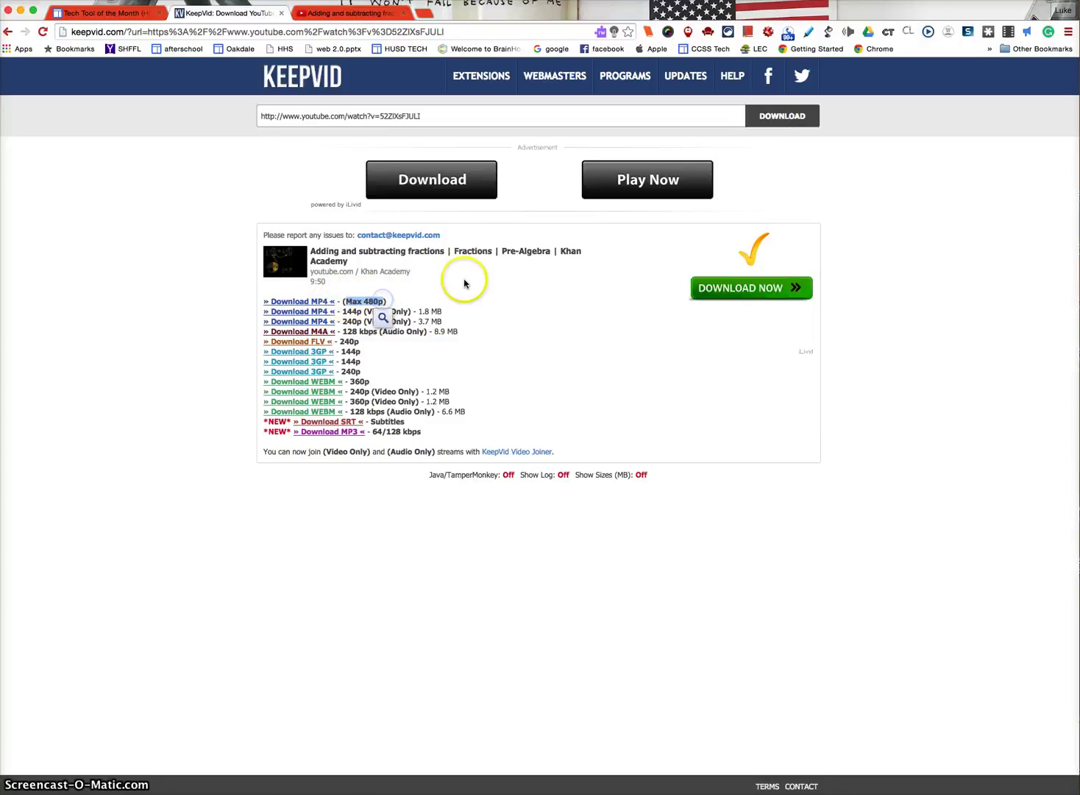
left_click(464, 284)
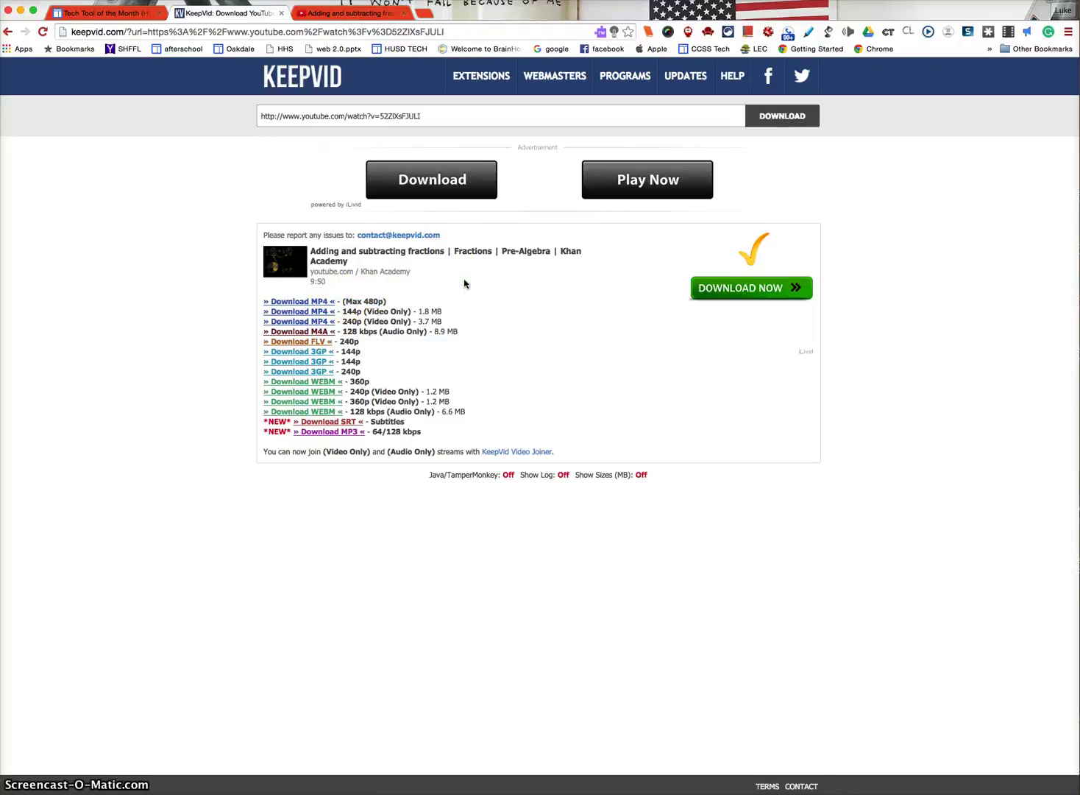
left_click(302, 307)
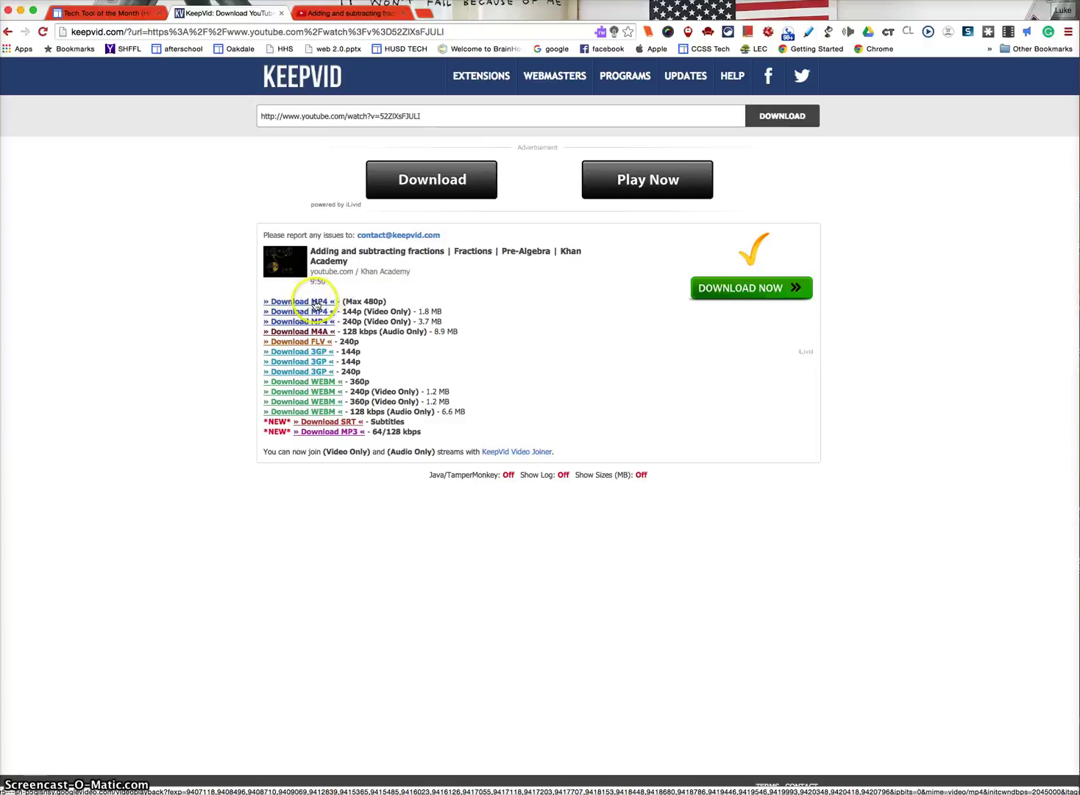
left_click_drag(388, 305, 261, 302)
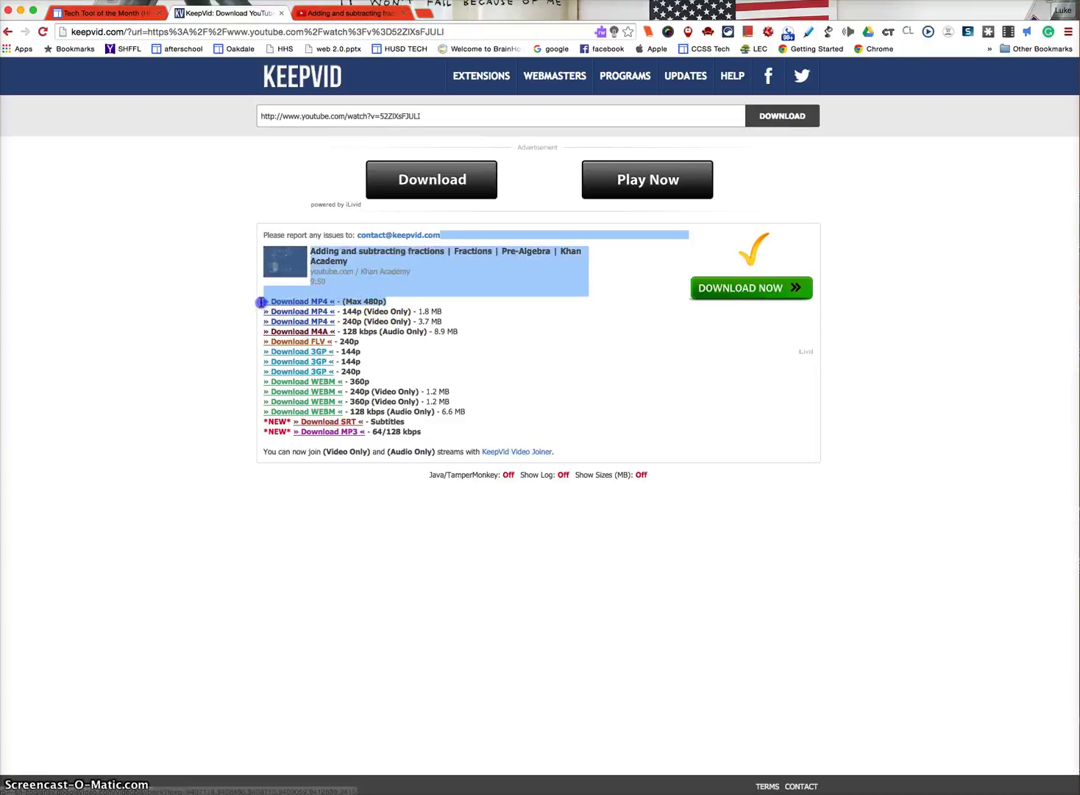
left_click(533, 309)
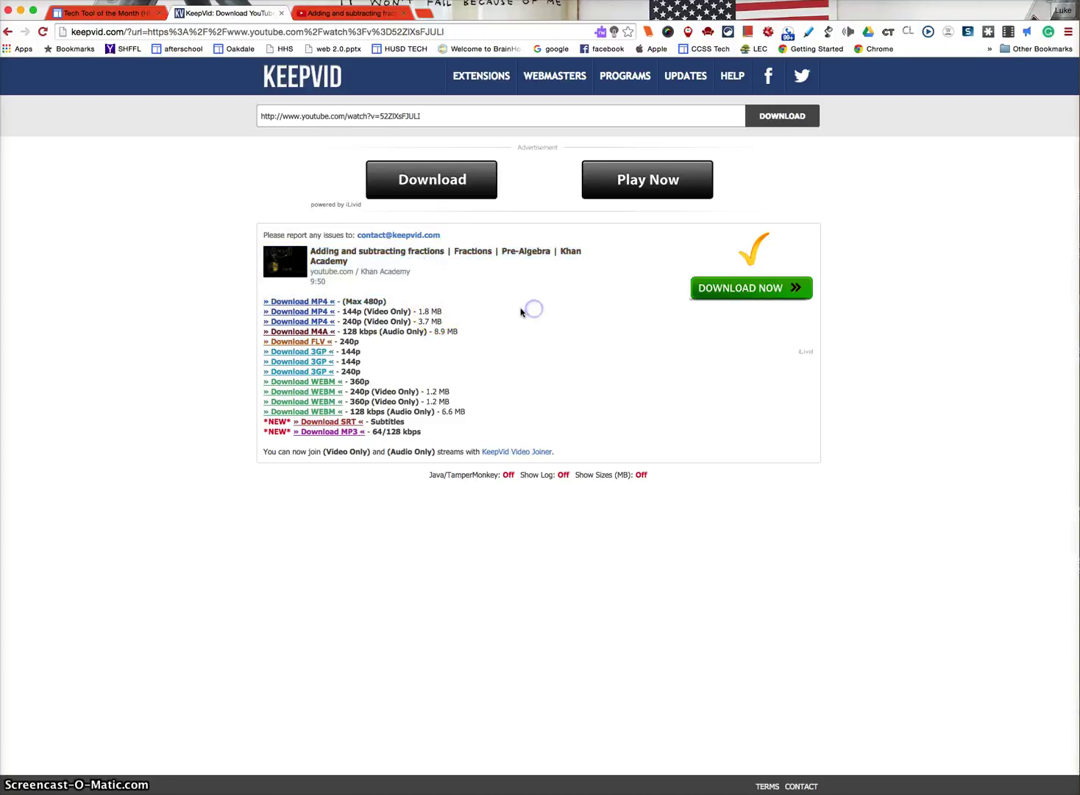
left_click(286, 304)
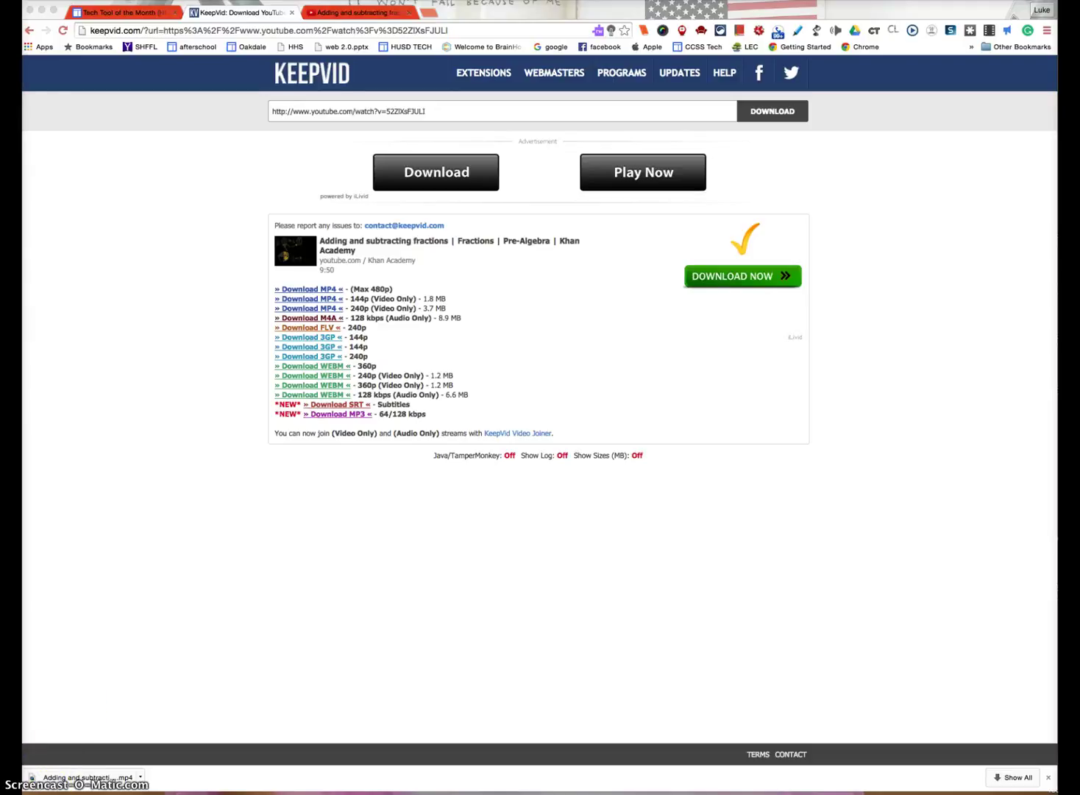
Step: Open a new browser tab, and view the downloaded video in an enlarged player window before closing the player
key("super+t")
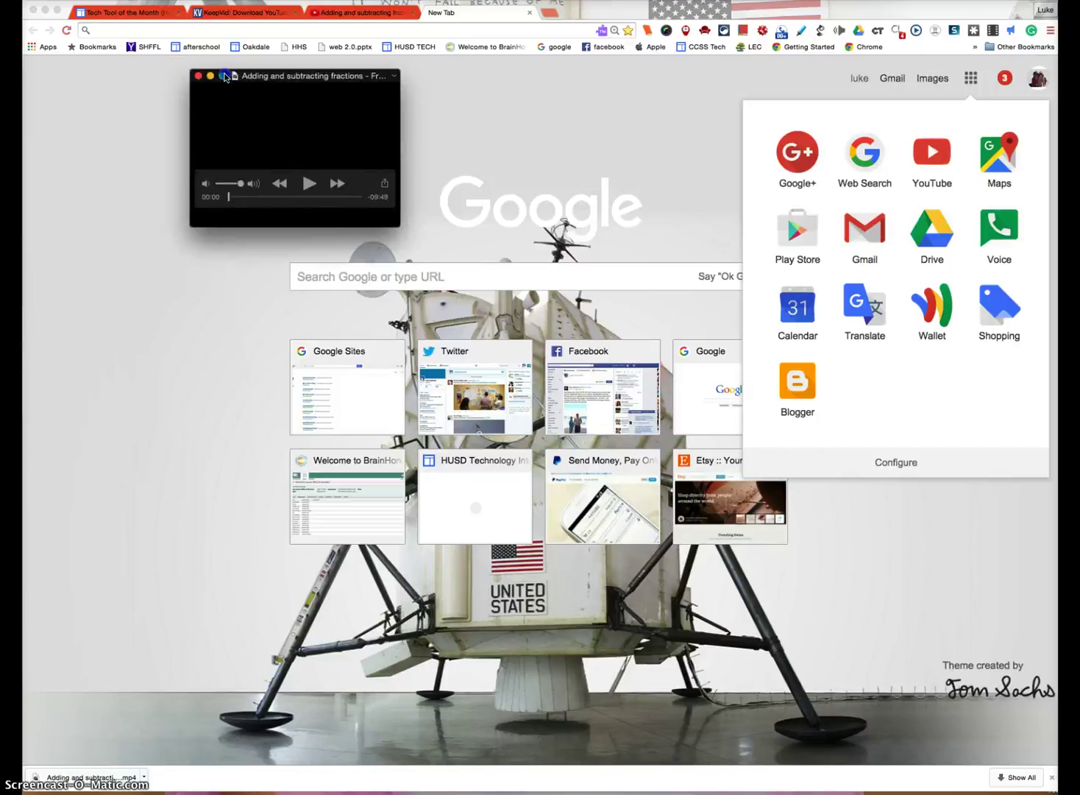
left_click_drag(311, 128, 261, 125)
left_click_drag(346, 223, 675, 469)
left_click_drag(398, 75, 389, 148)
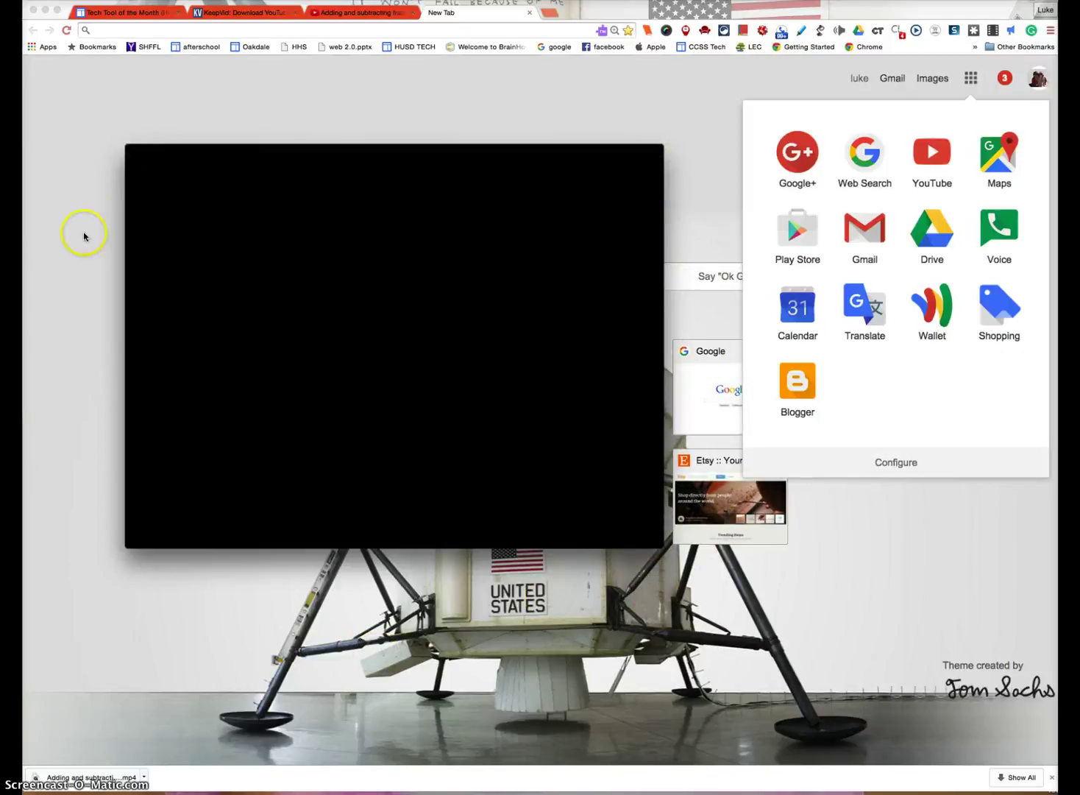
mouse_move(544, 232)
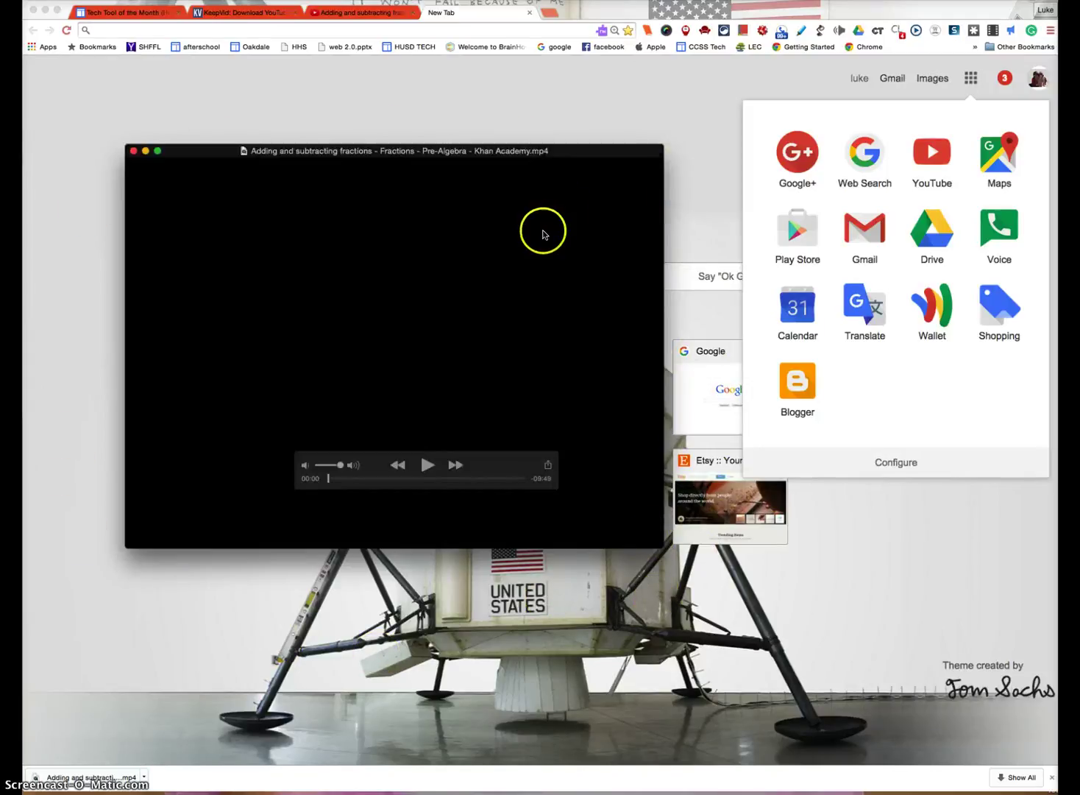
left_click(133, 153)
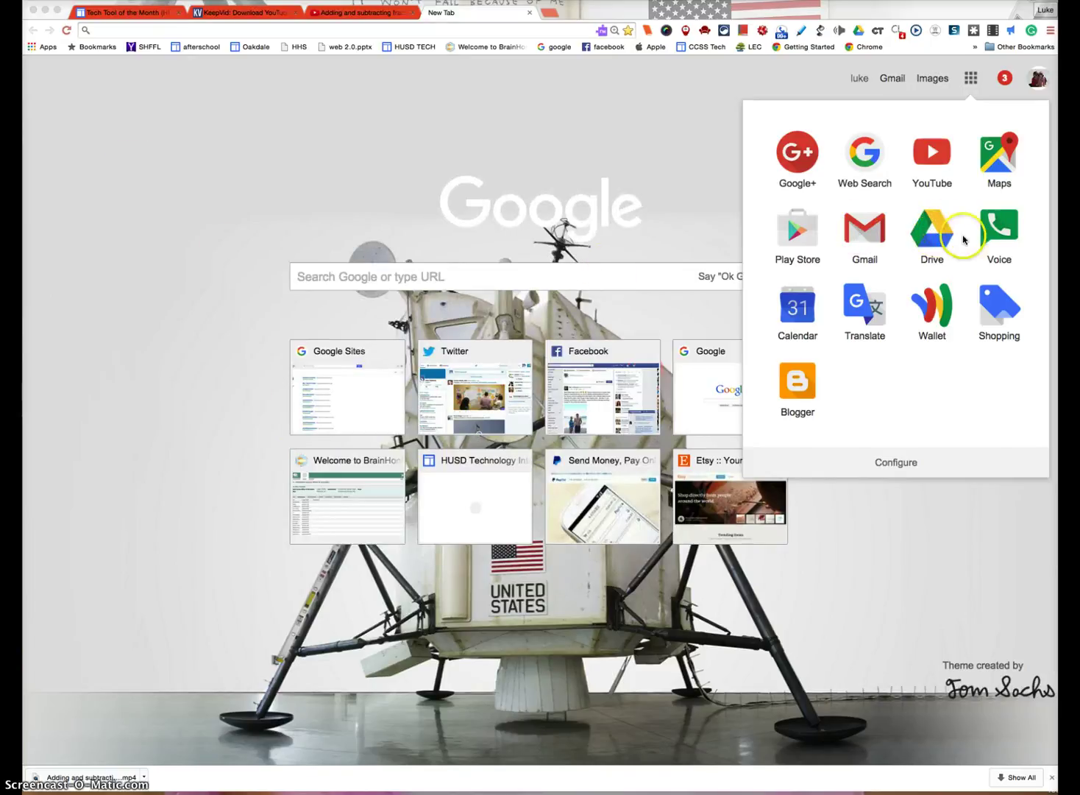
Step: Open Google Drive in the new browser tab
left_click(935, 243)
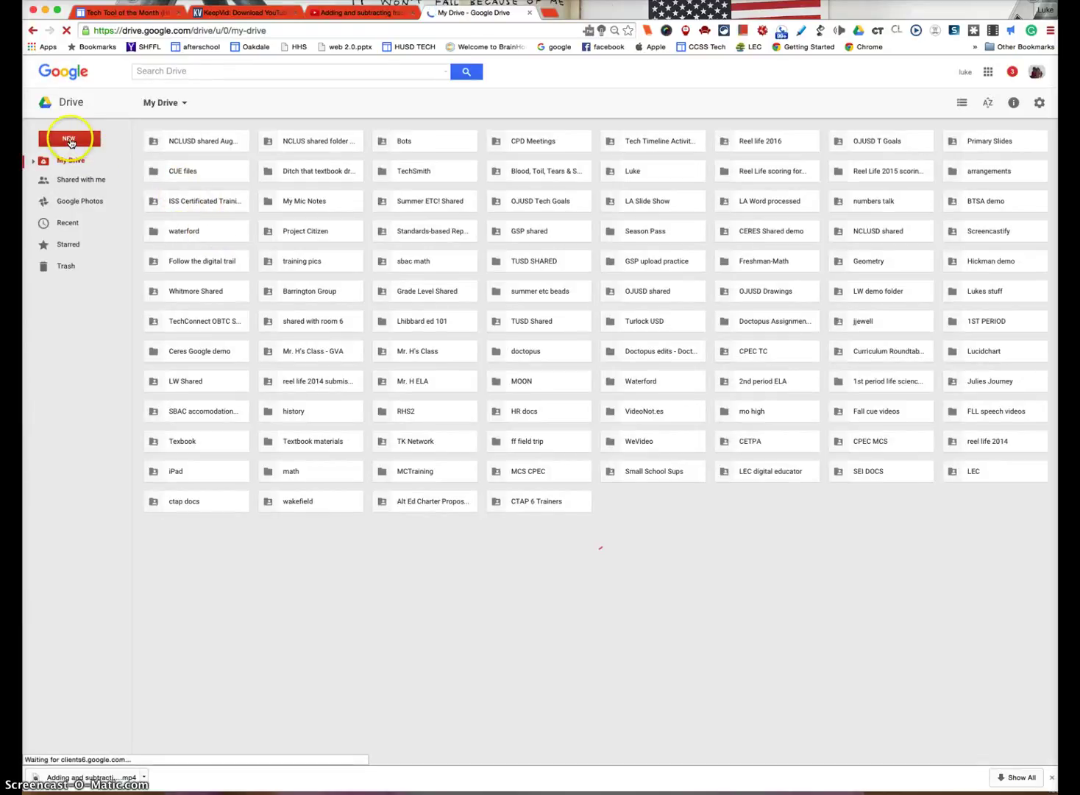
left_click(70, 139)
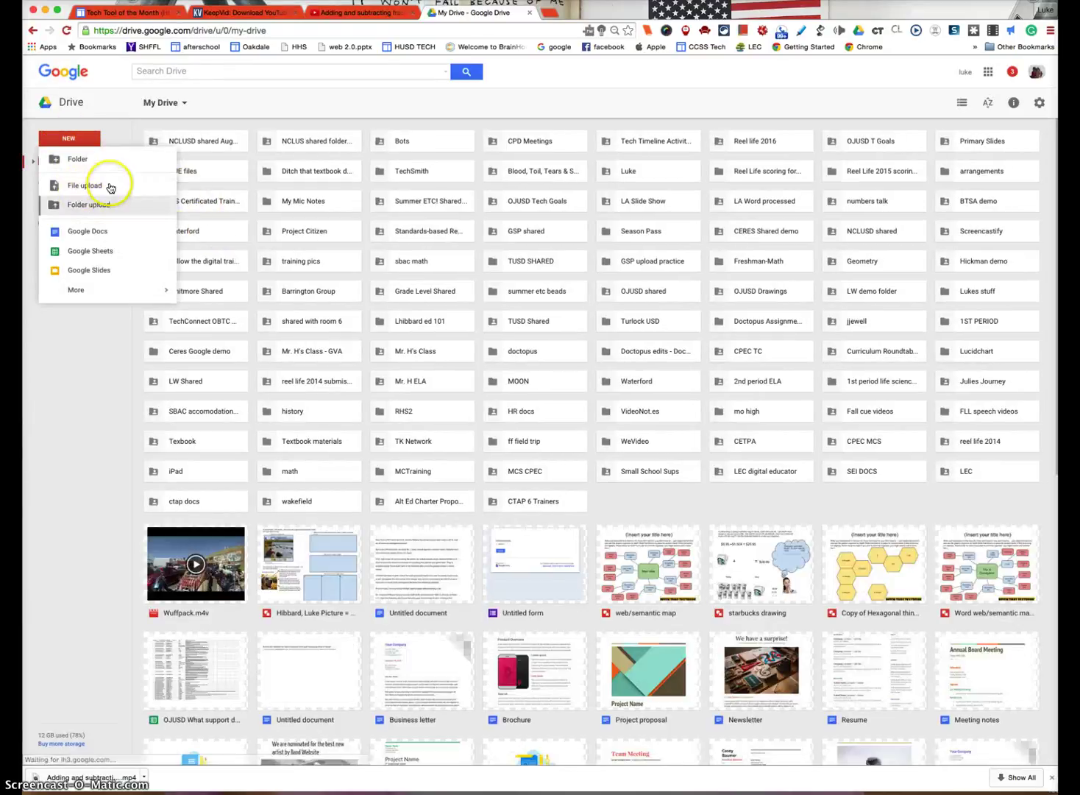
left_click(86, 185)
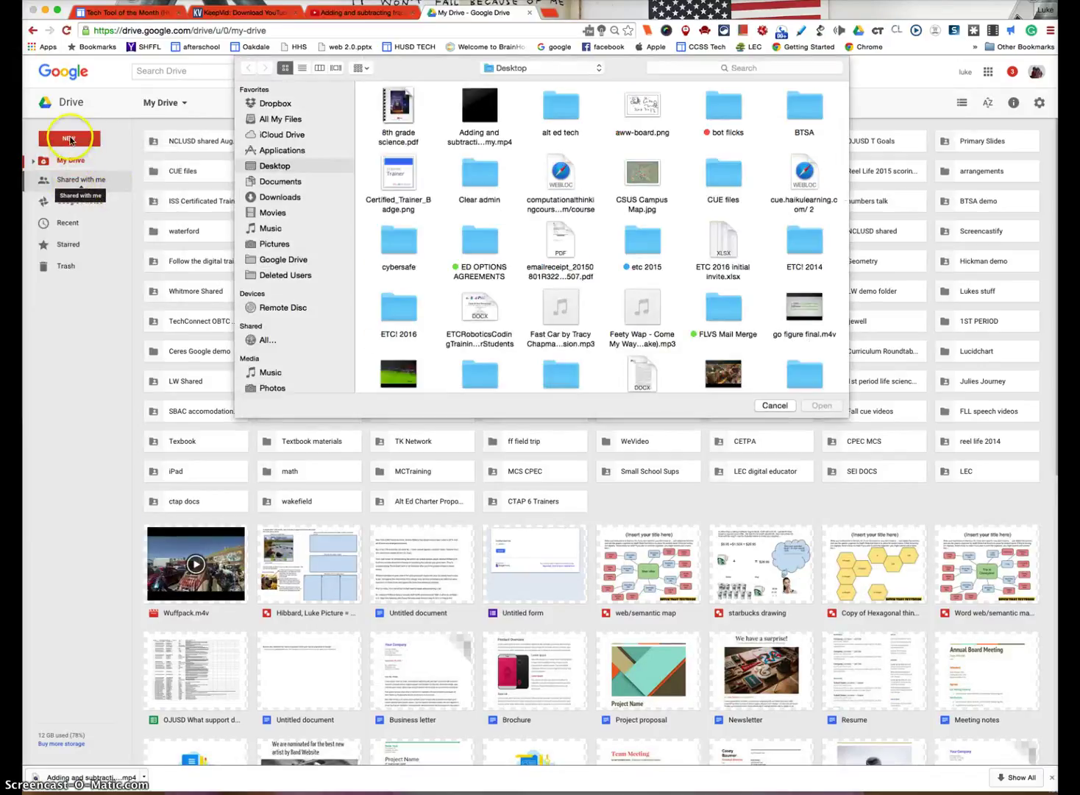
left_click(774, 406)
Step: Upload "Adding and subtracting fractions - Fractions - Pre-Algebra - Khan Academy.mp4" from the Desktop to My Drive
left_click(60, 138)
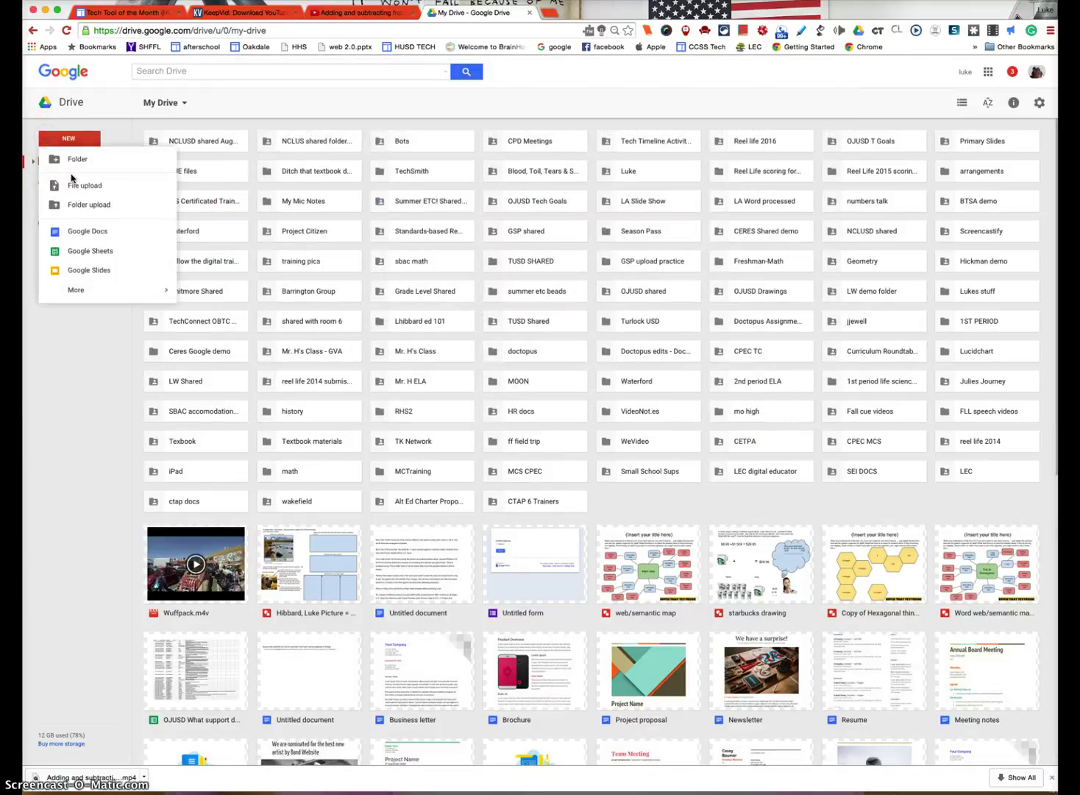
left_click(81, 187)
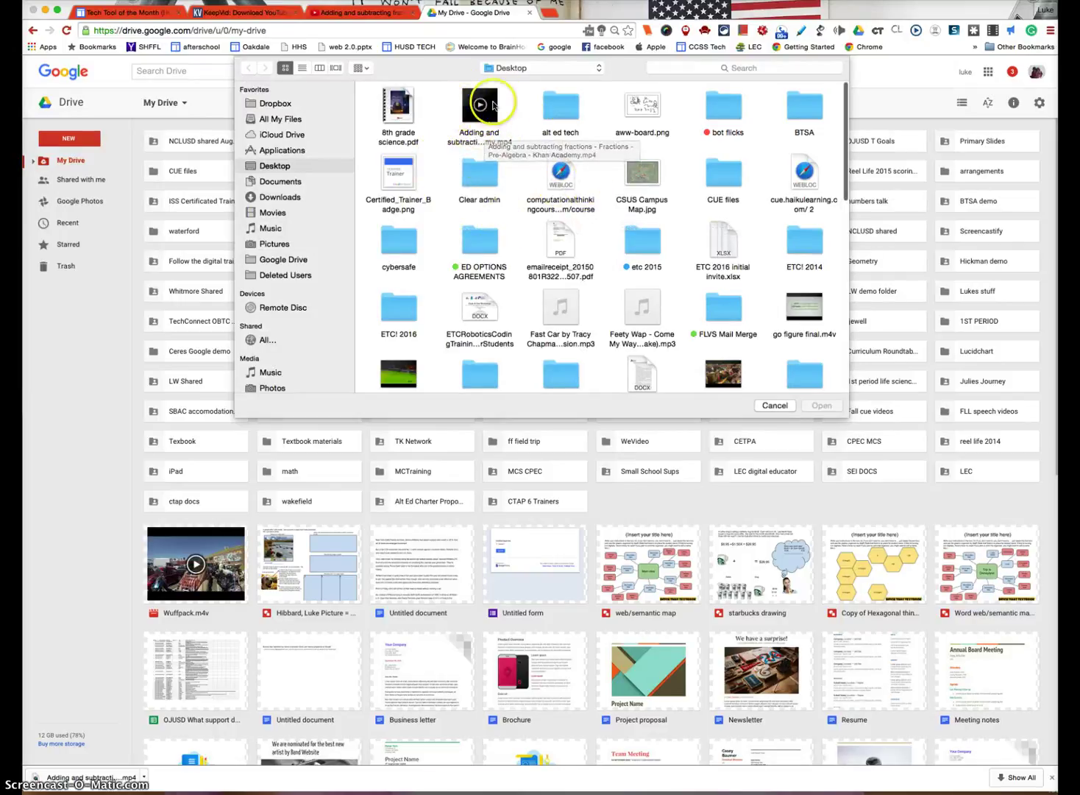
left_click(495, 101)
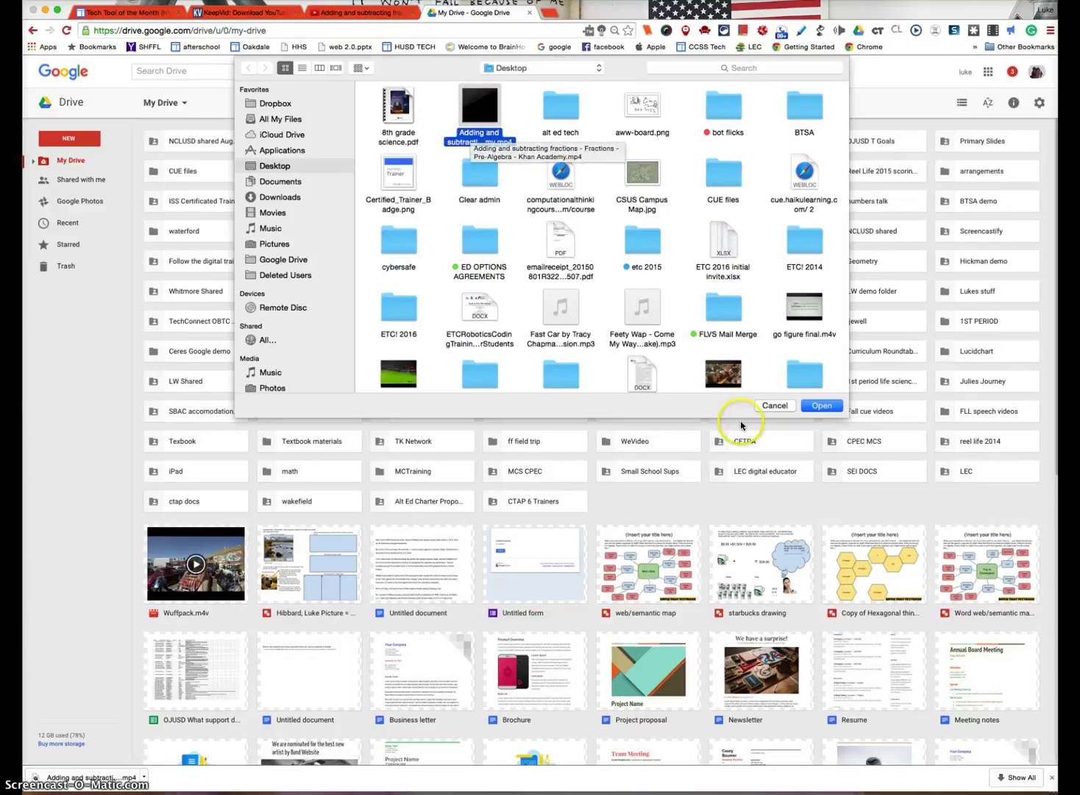
left_click(820, 406)
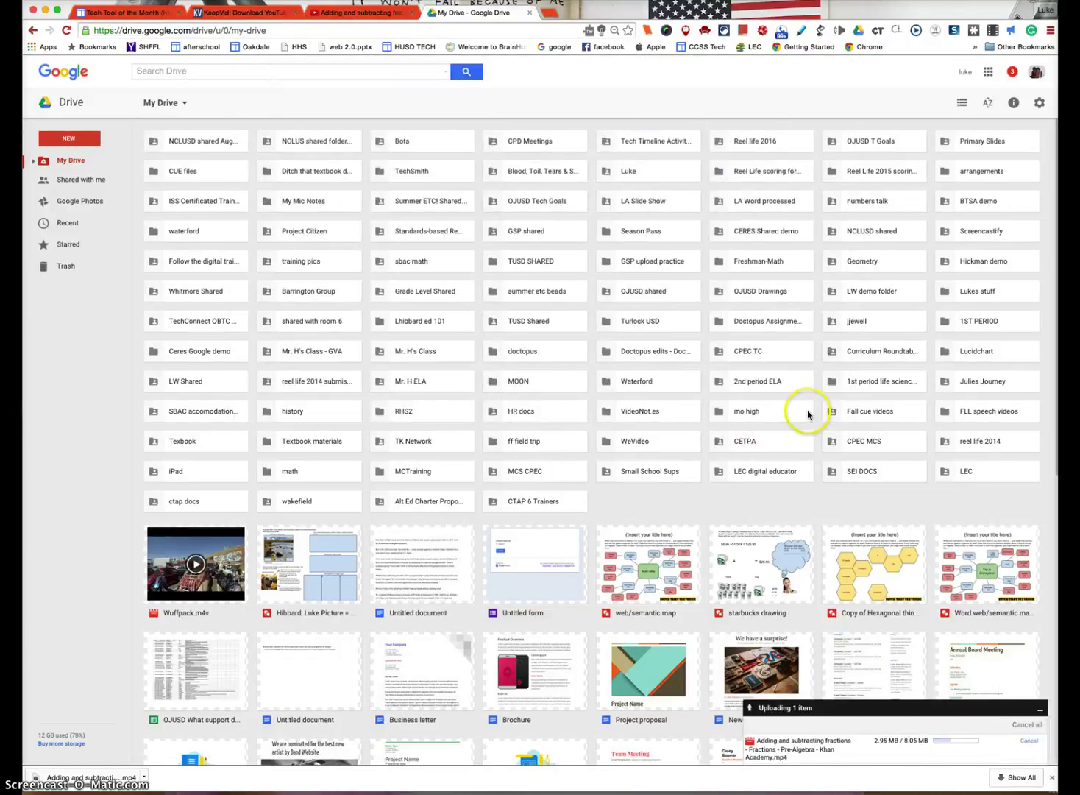
Step: Open the uploaded fractions video's preview from the completed upload and close it again
scroll(853, 456, "down", 3)
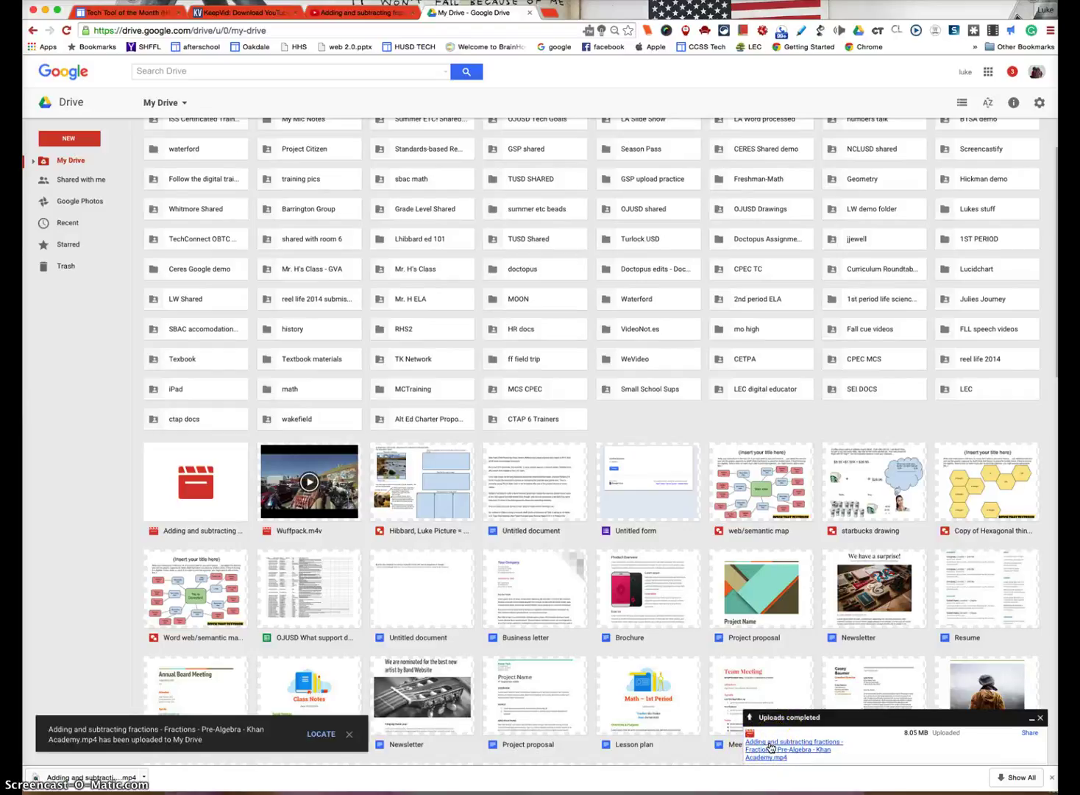
left_click(770, 747)
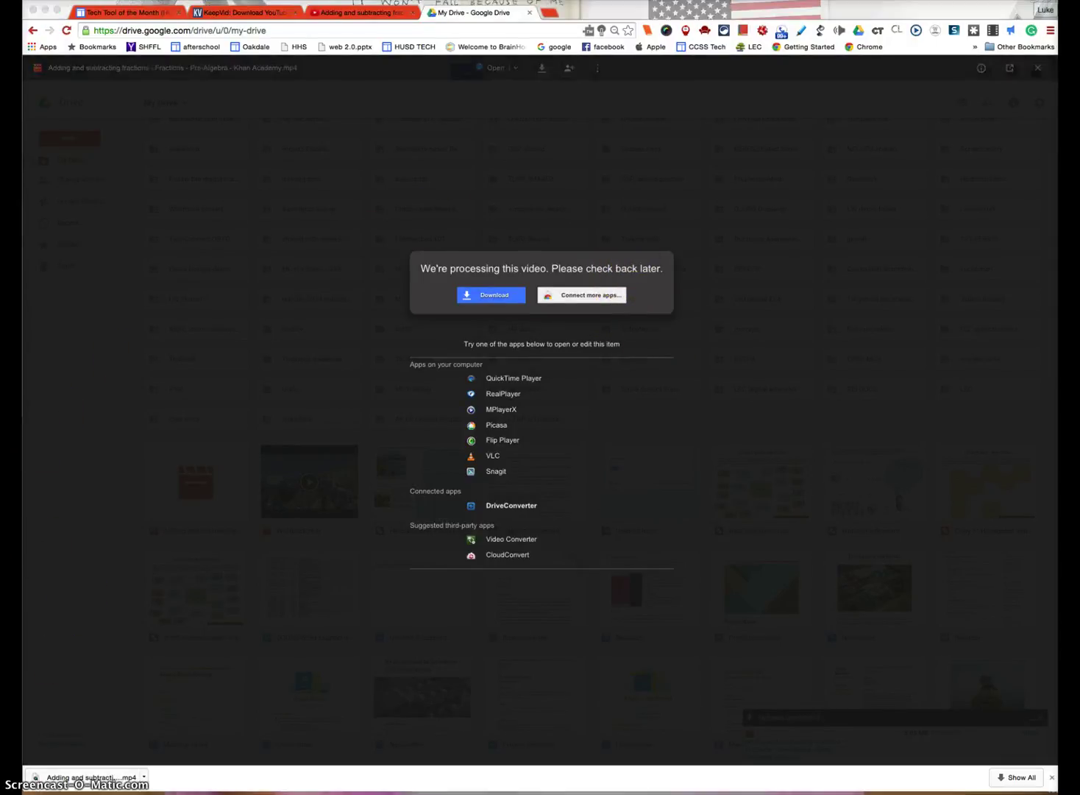
key("Escape")
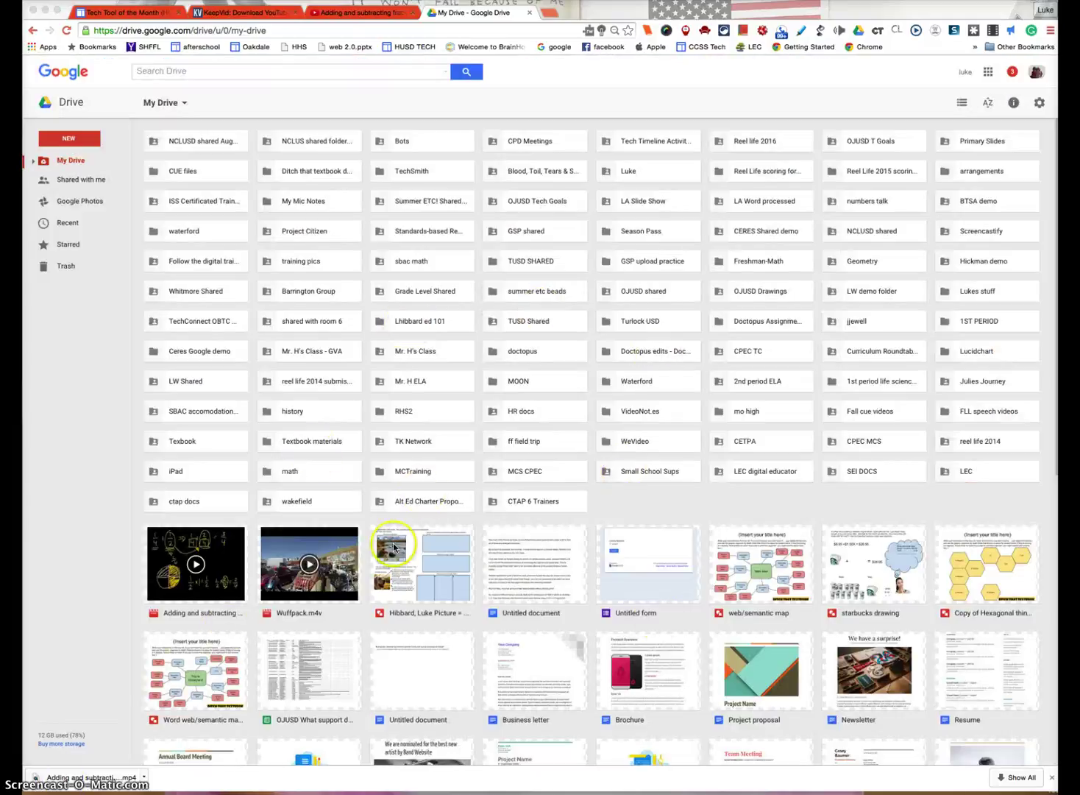
Step: Open the uploaded fractions video's preview from My Drive, start its playback and pause it
left_click(219, 566)
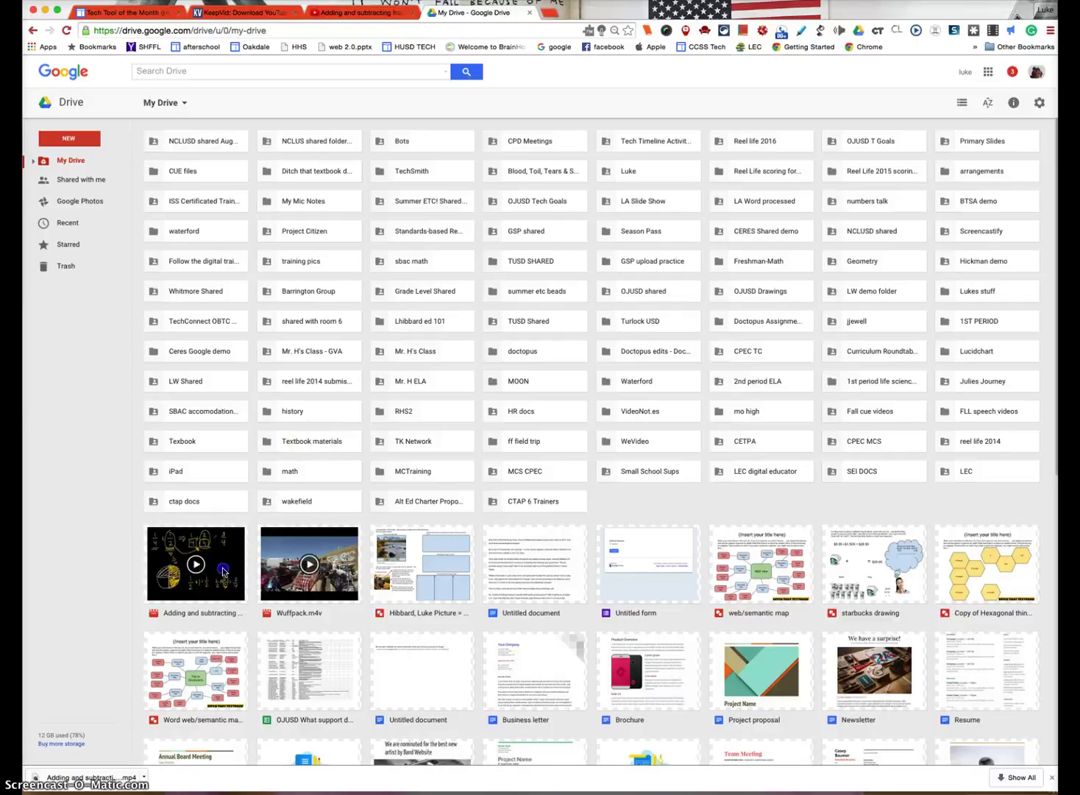
double_click(219, 567)
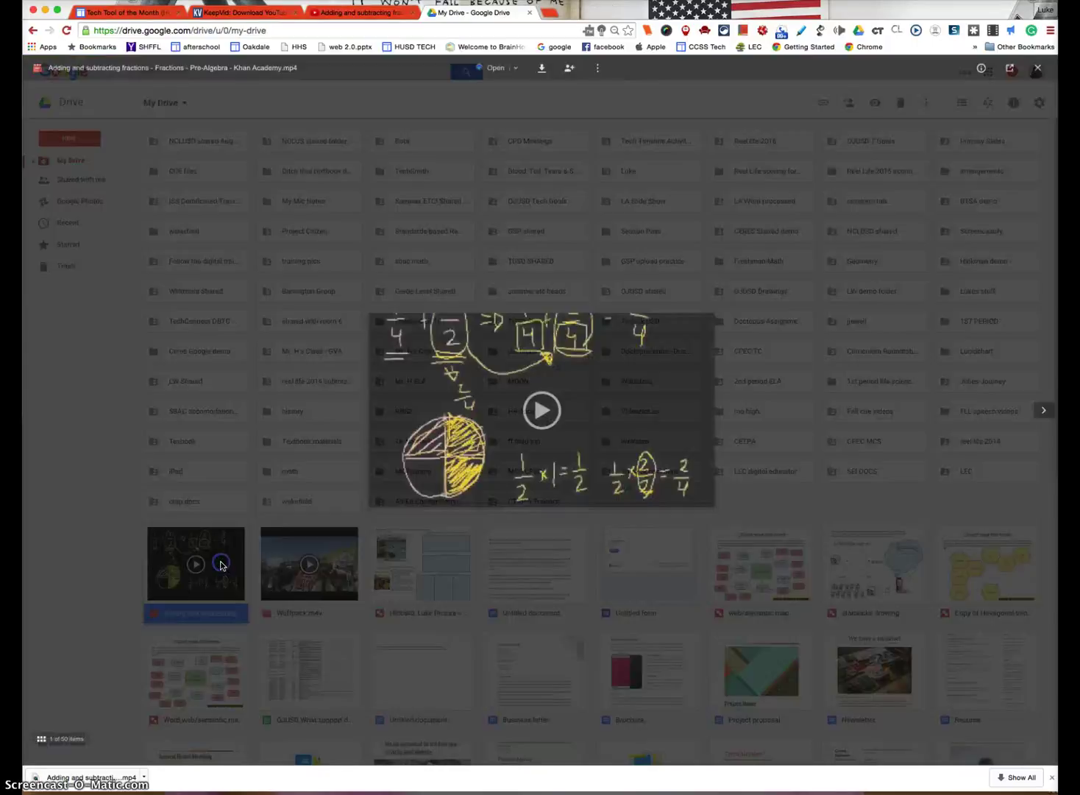
left_click(678, 370)
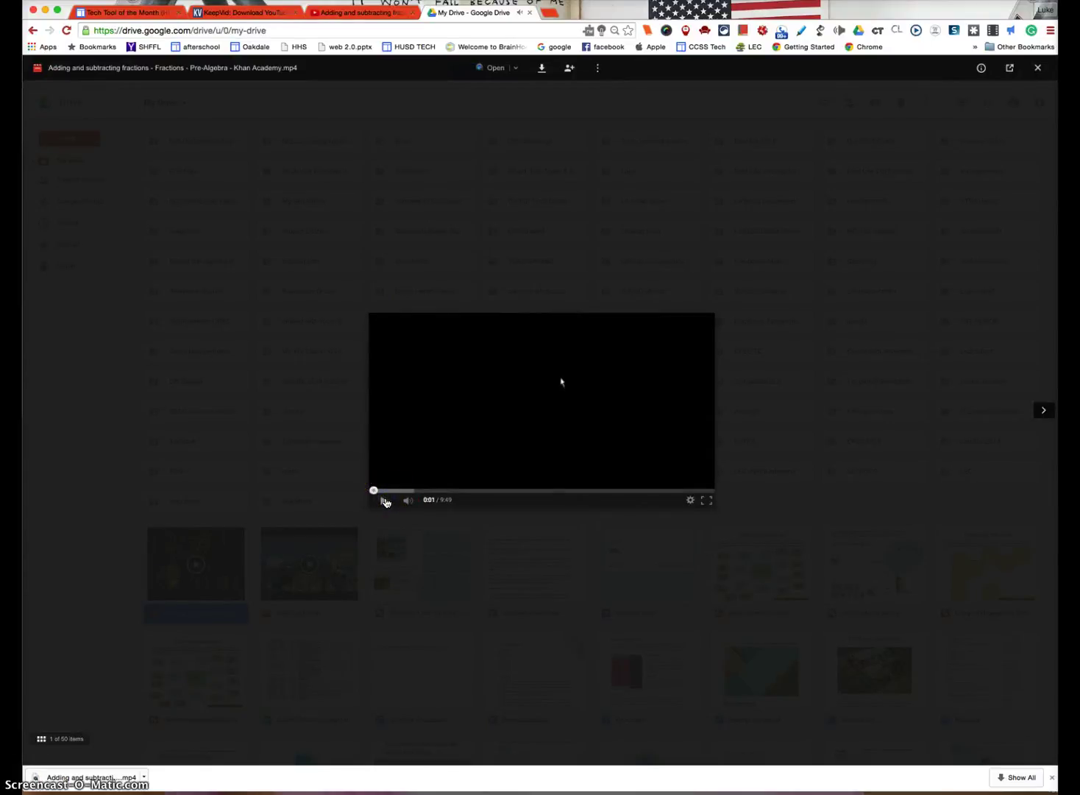
left_click(385, 502)
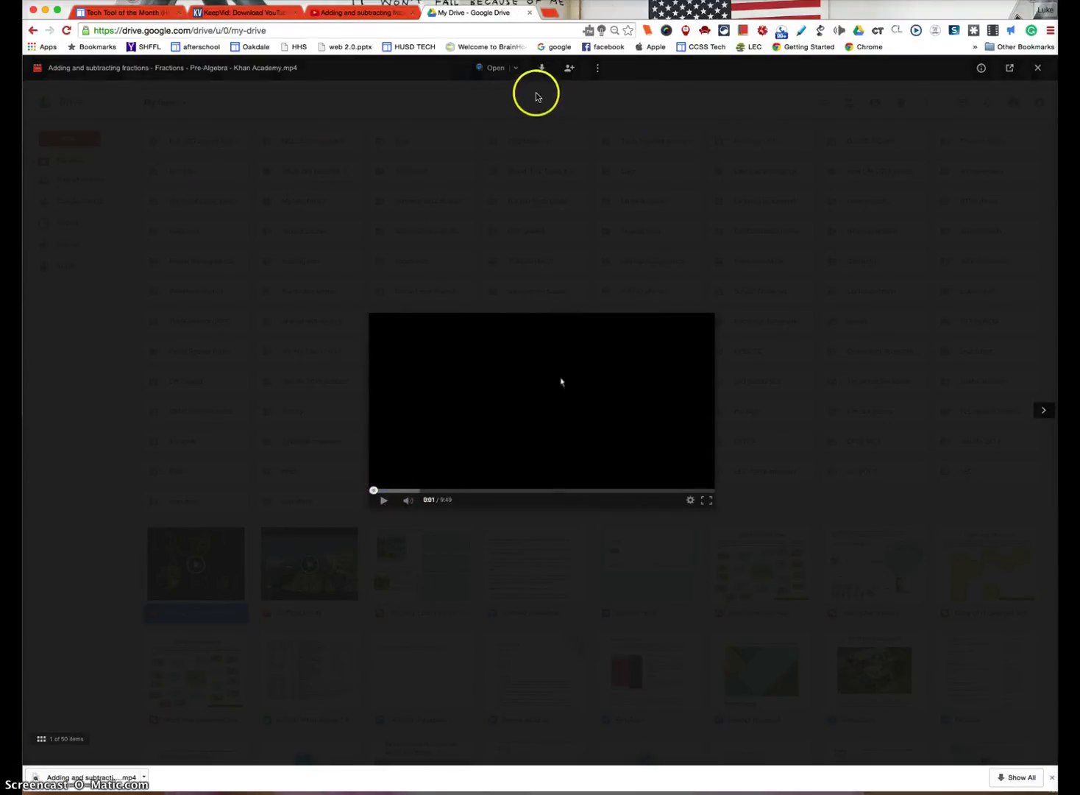
Step: Turn on link sharing for the fractions video so anyone with the link can view, and copy the shareable link
mouse_move(574, 68)
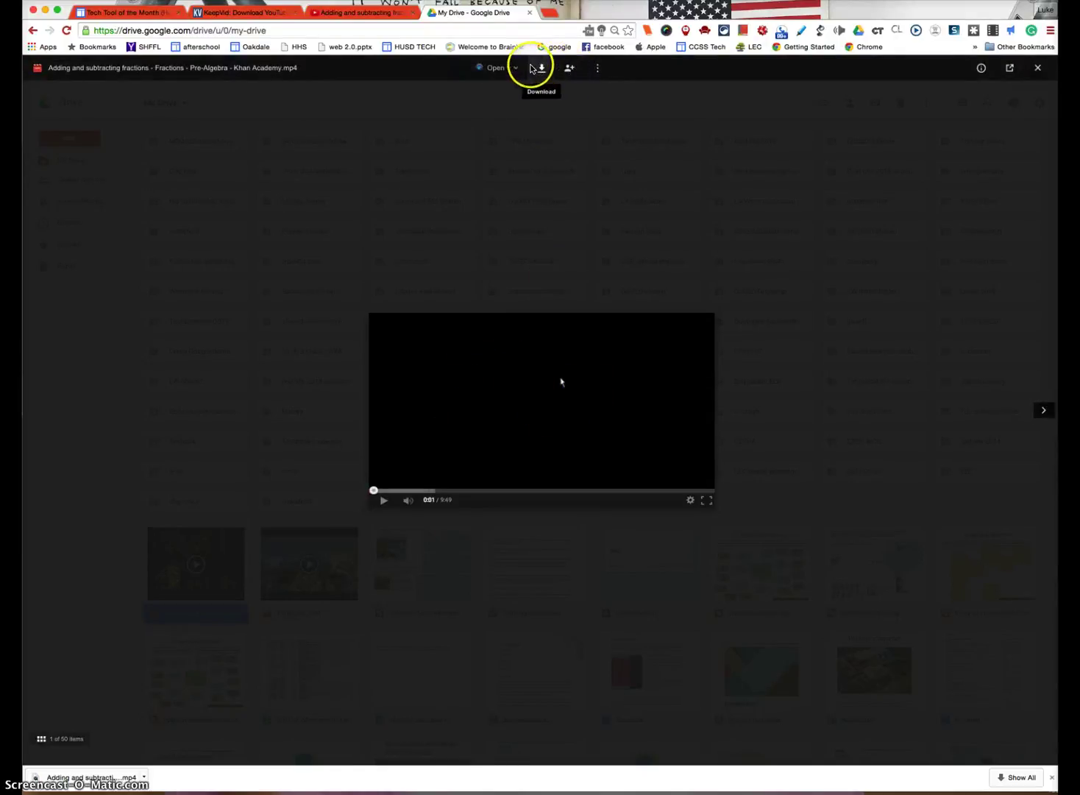
left_click(568, 69)
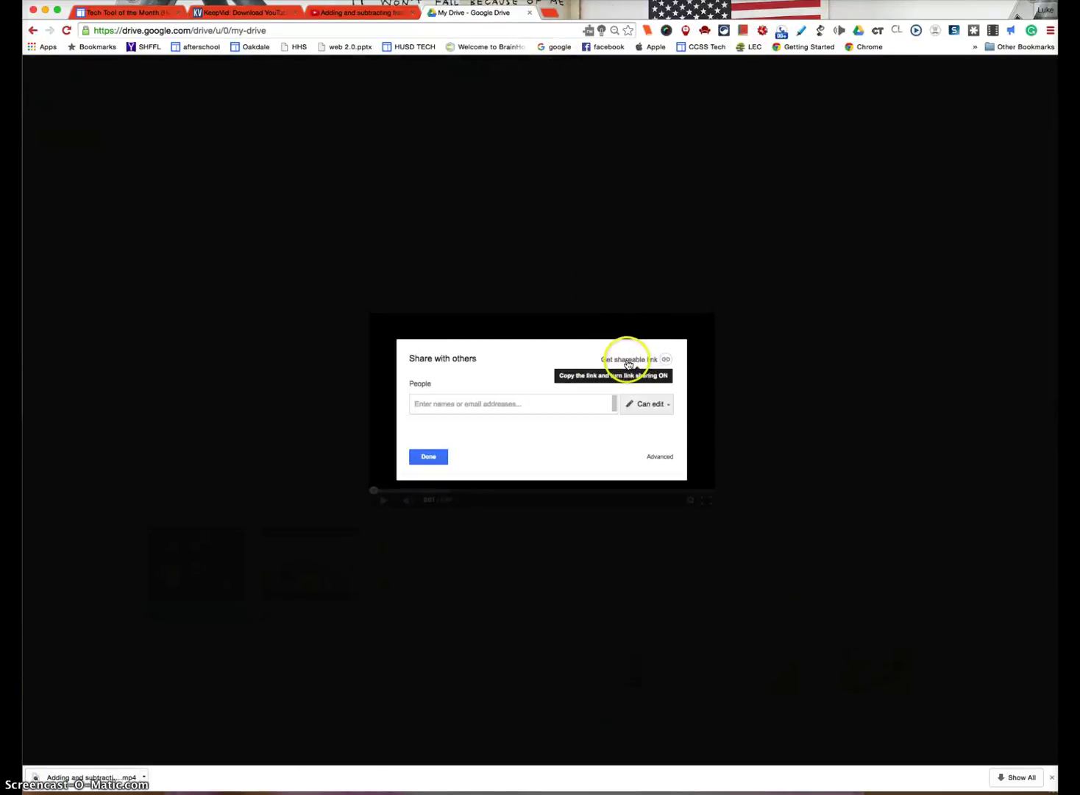
left_click(629, 361)
left_click(596, 447)
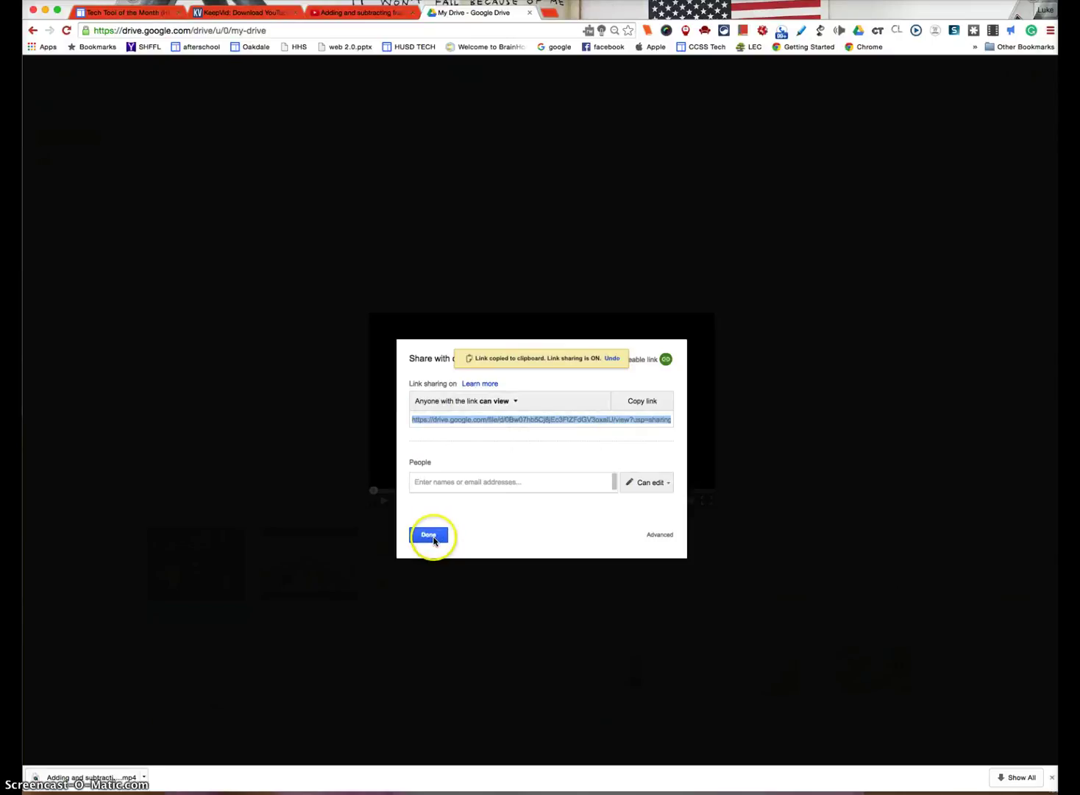
left_click(433, 536)
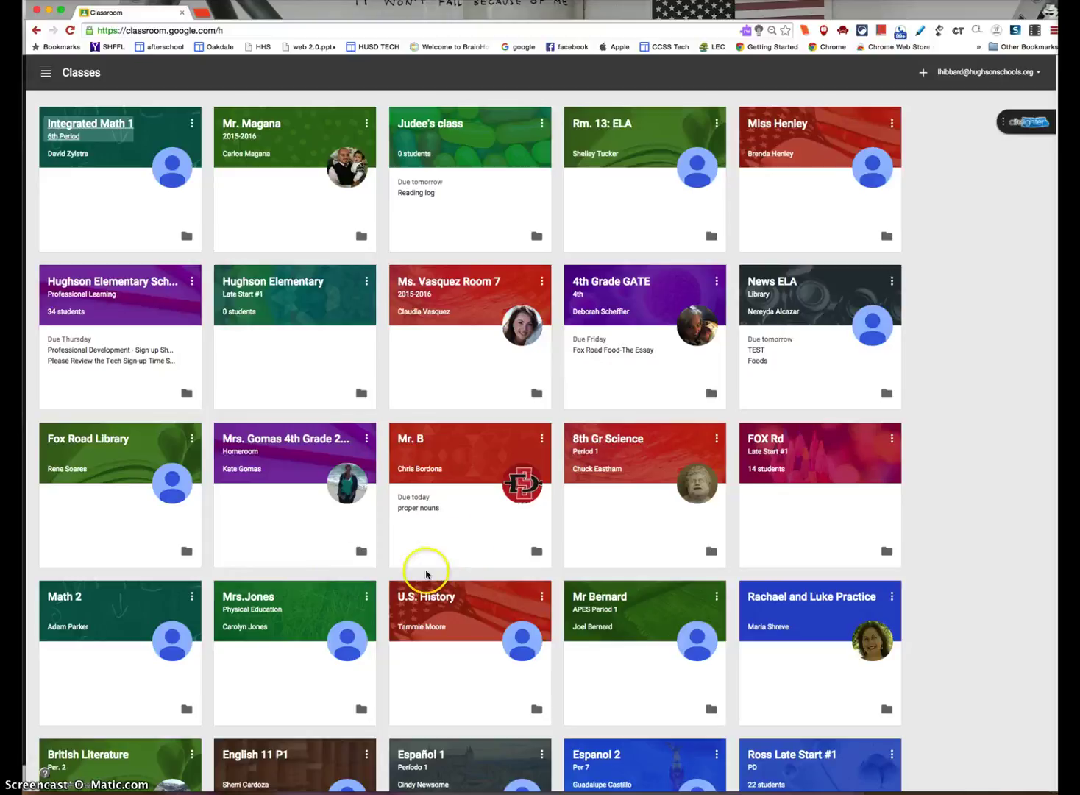
Step: Switch to Google Classroom and open the Late Start #1 HHS class
scroll(297, 569, "down", 4)
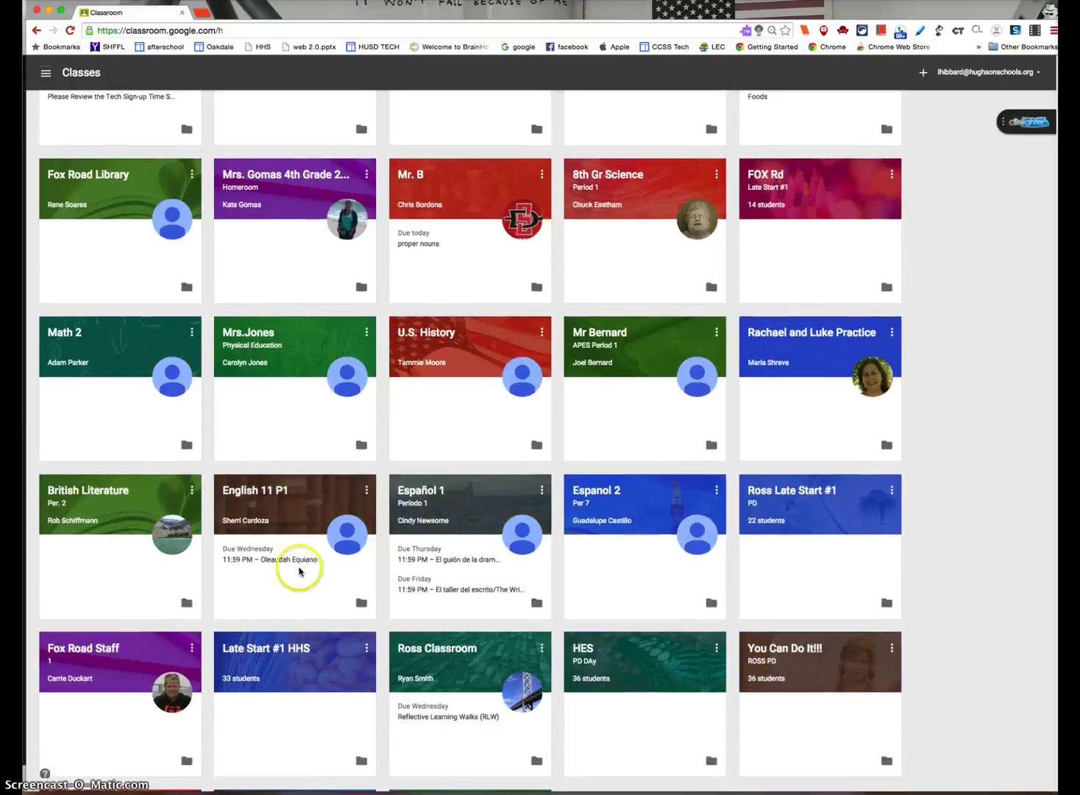
scroll(299, 571, "down", 2)
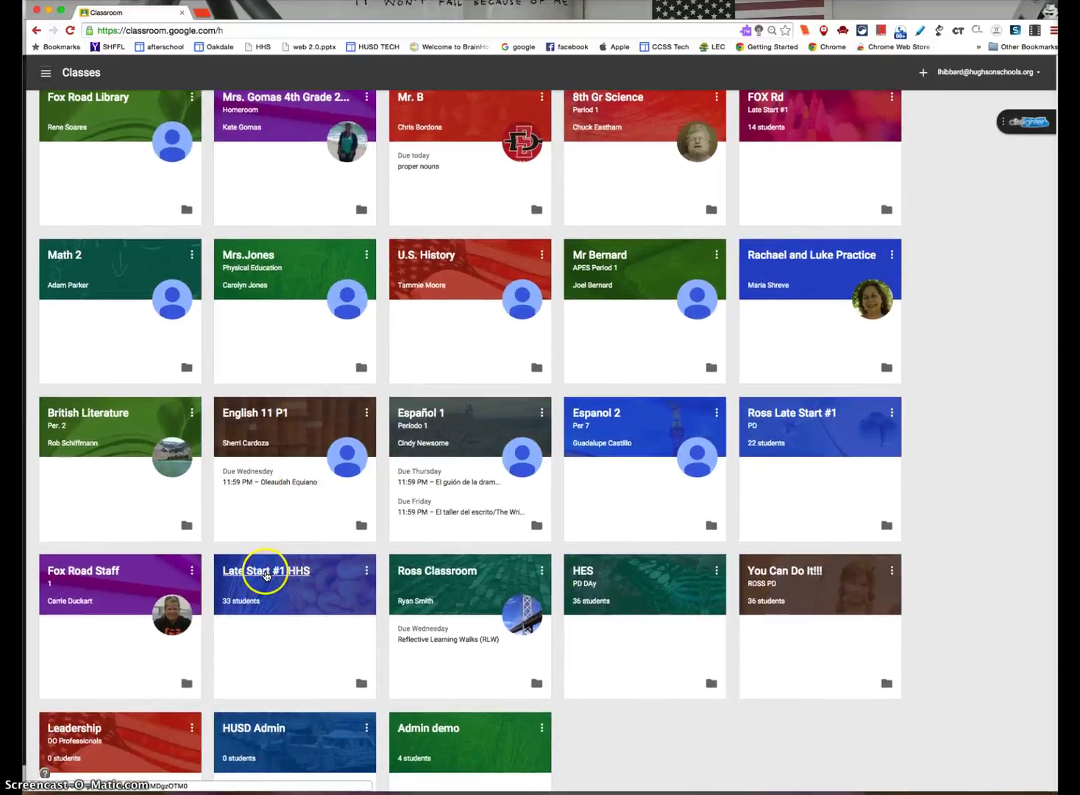
left_click(266, 575)
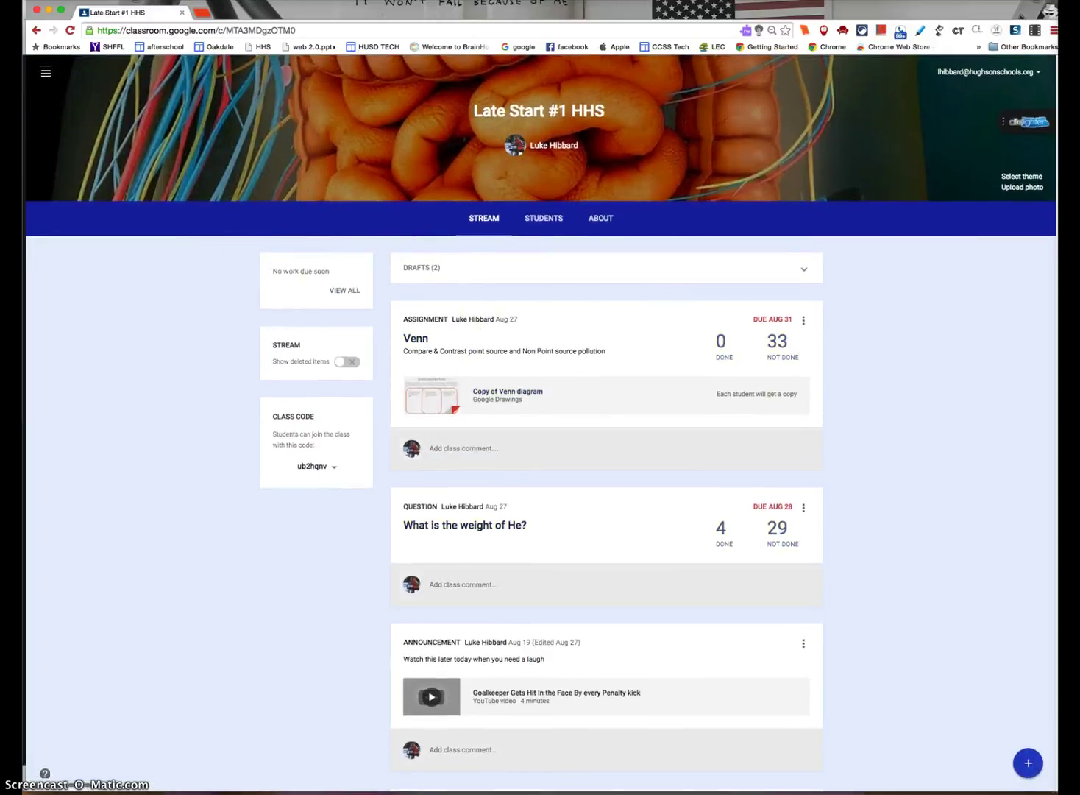
Step: Create a class announcement with the text "Check out this fraction video"
left_click(1028, 766)
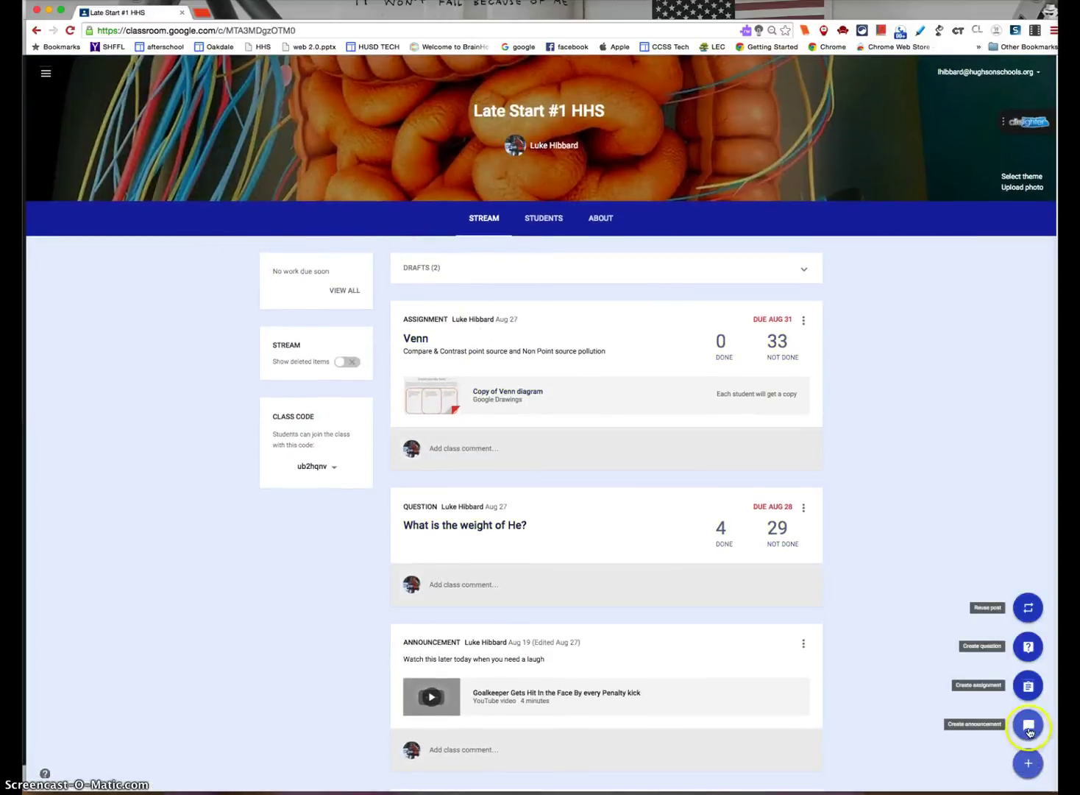
left_click(1029, 726)
left_click(375, 411)
type("Check out this fraction video")
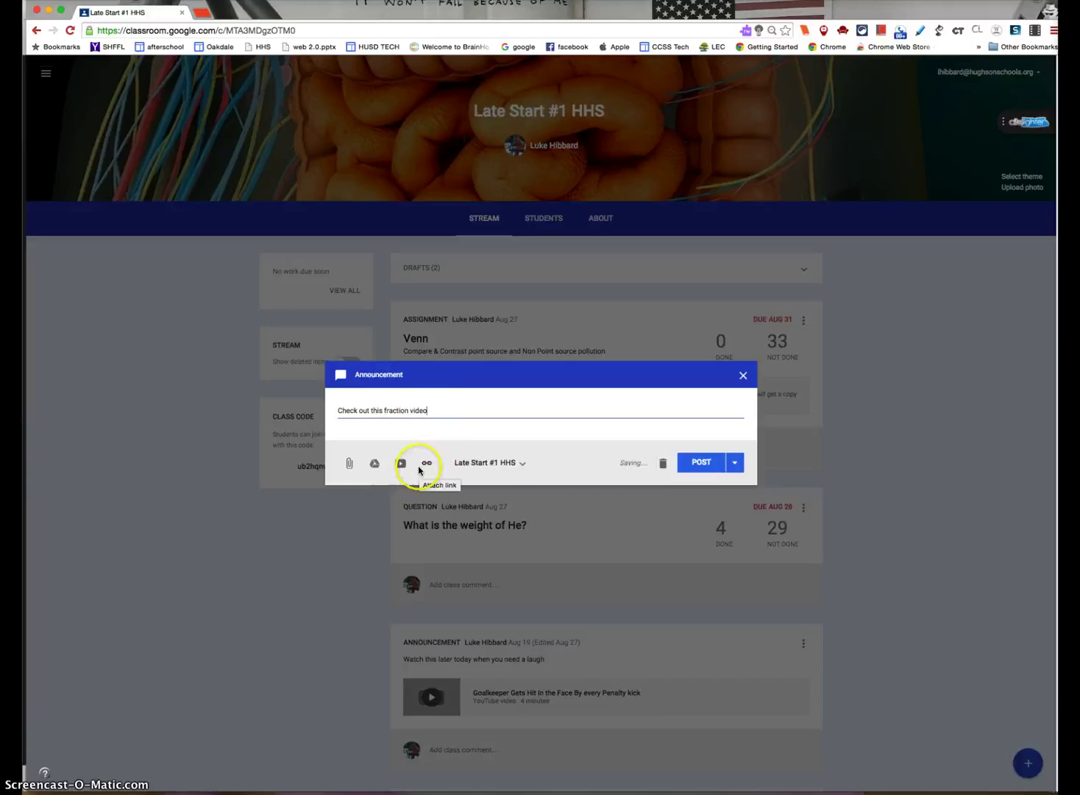
Step: Attach the copied Google Drive video link to the announcement and post it to Late Start #1 HHS
left_click(427, 462)
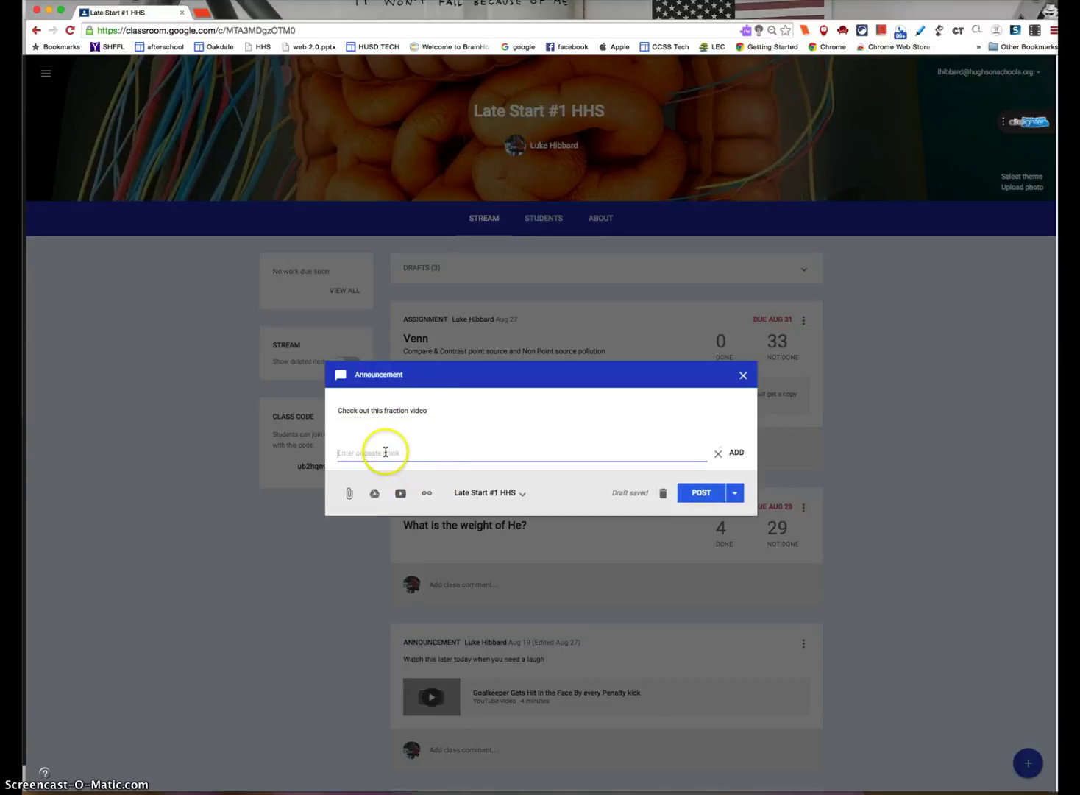
key("super+v")
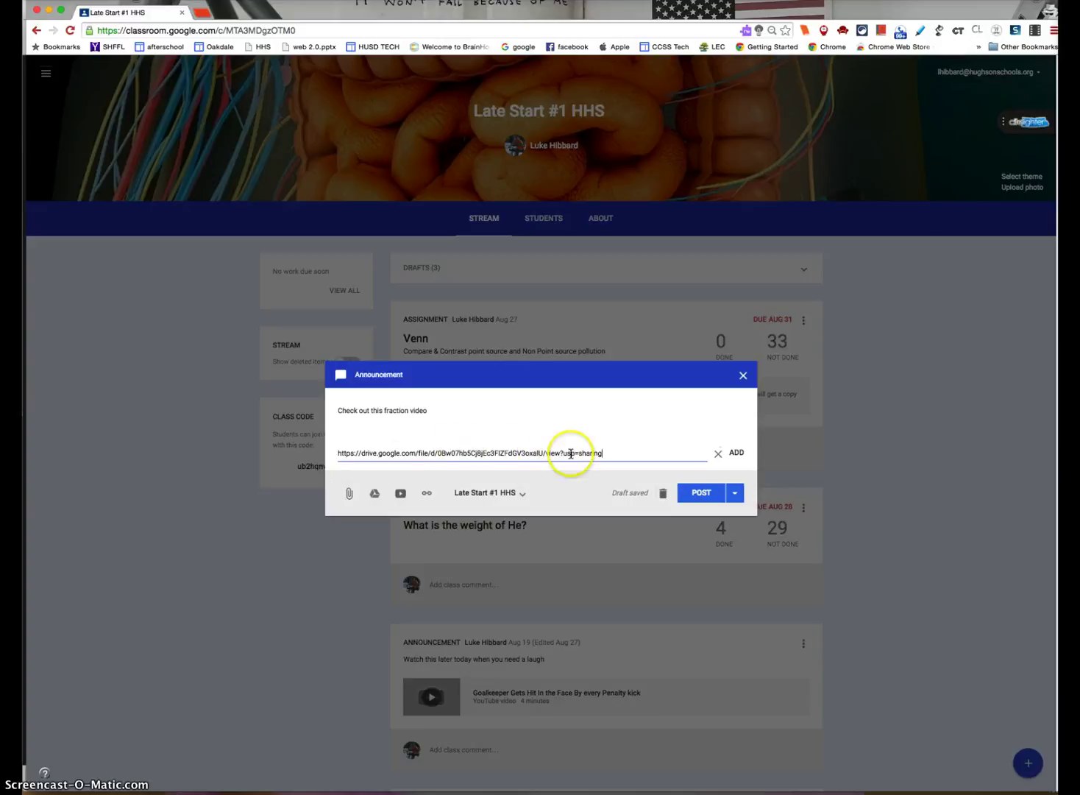
left_click(698, 495)
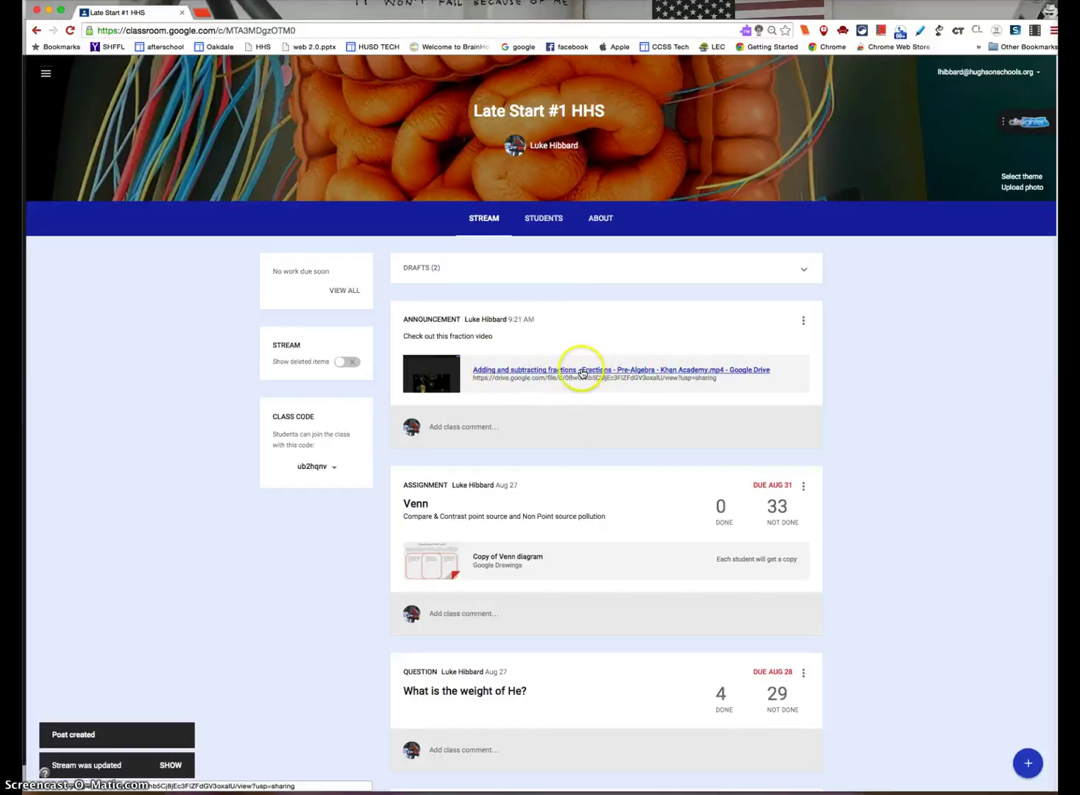
Step: Open the linked fractions video from the posted announcement, try playing it, and return to the class stream
left_click(577, 373)
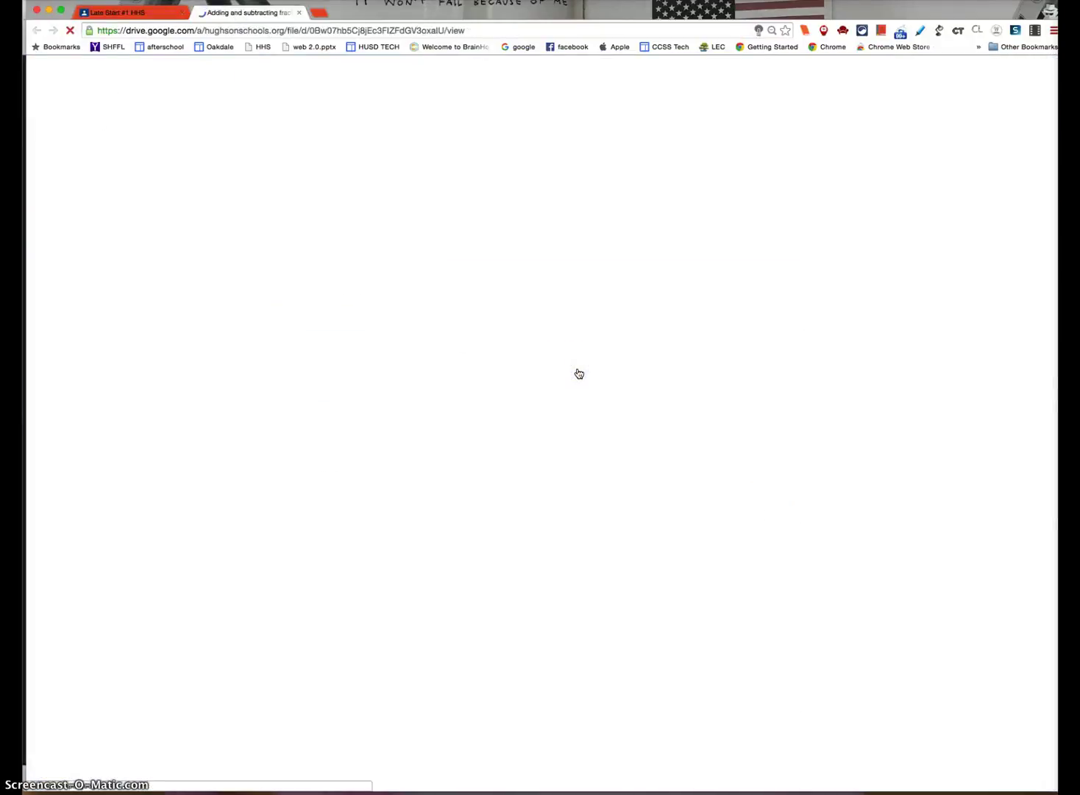
left_click(602, 437)
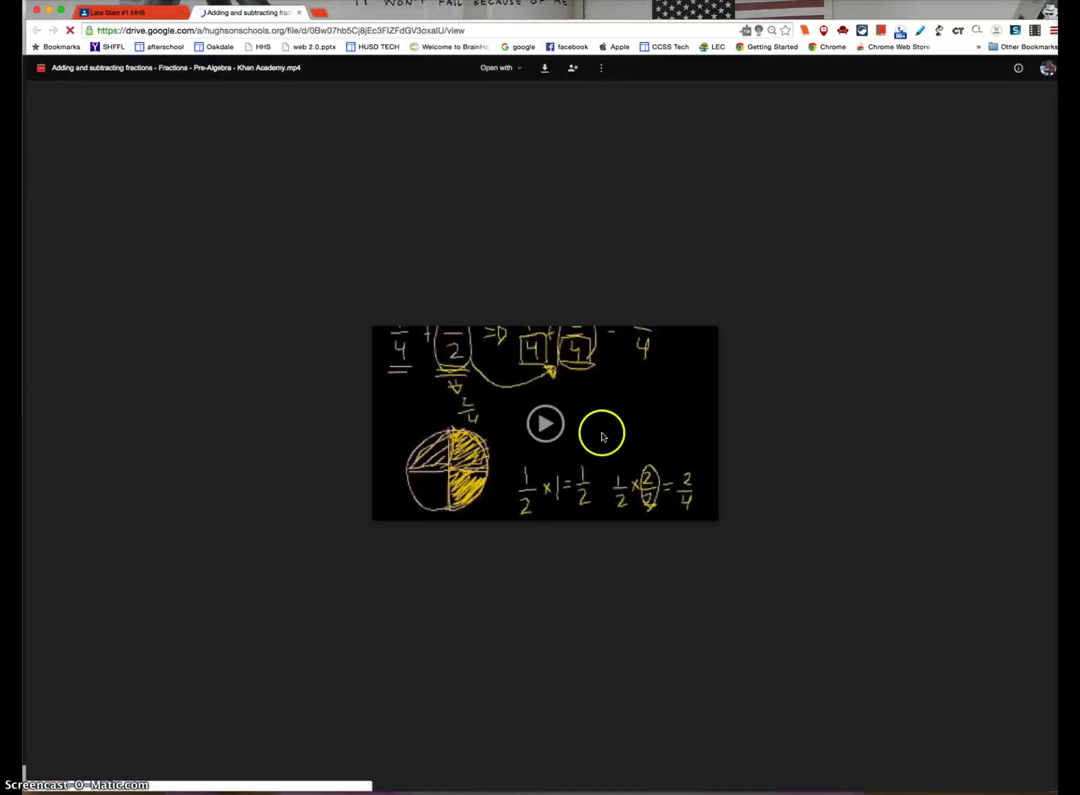
left_click(549, 433)
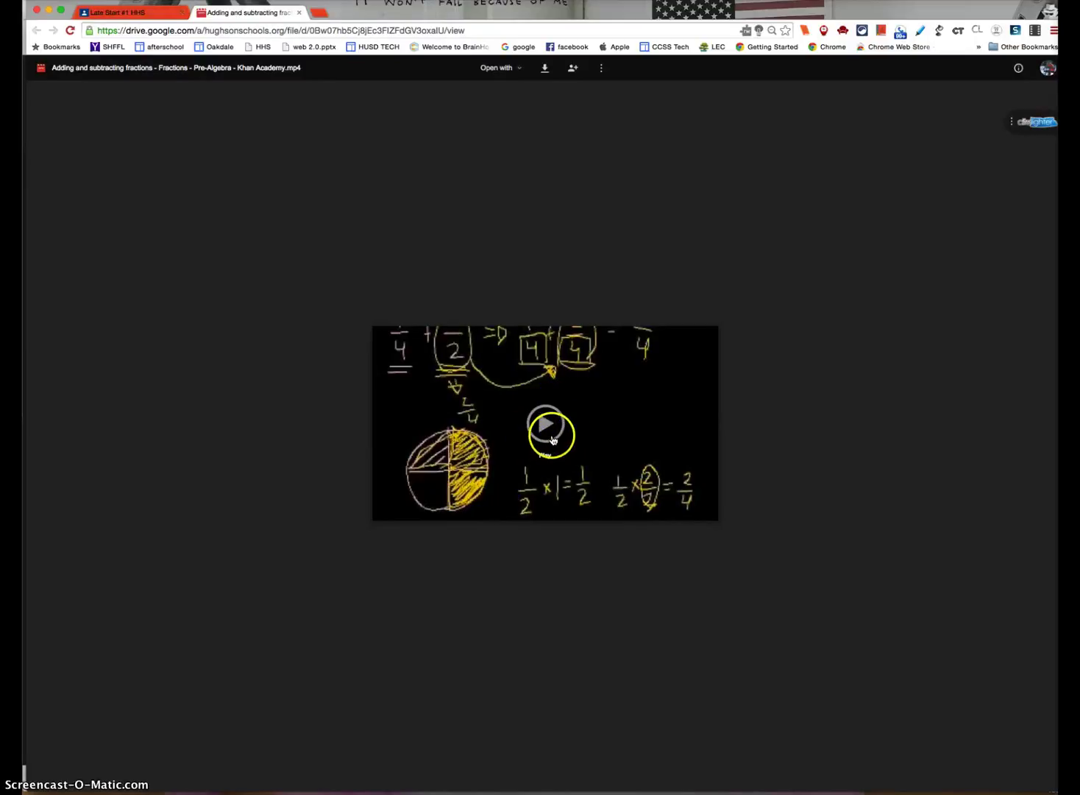
left_click(552, 434)
left_click(561, 426)
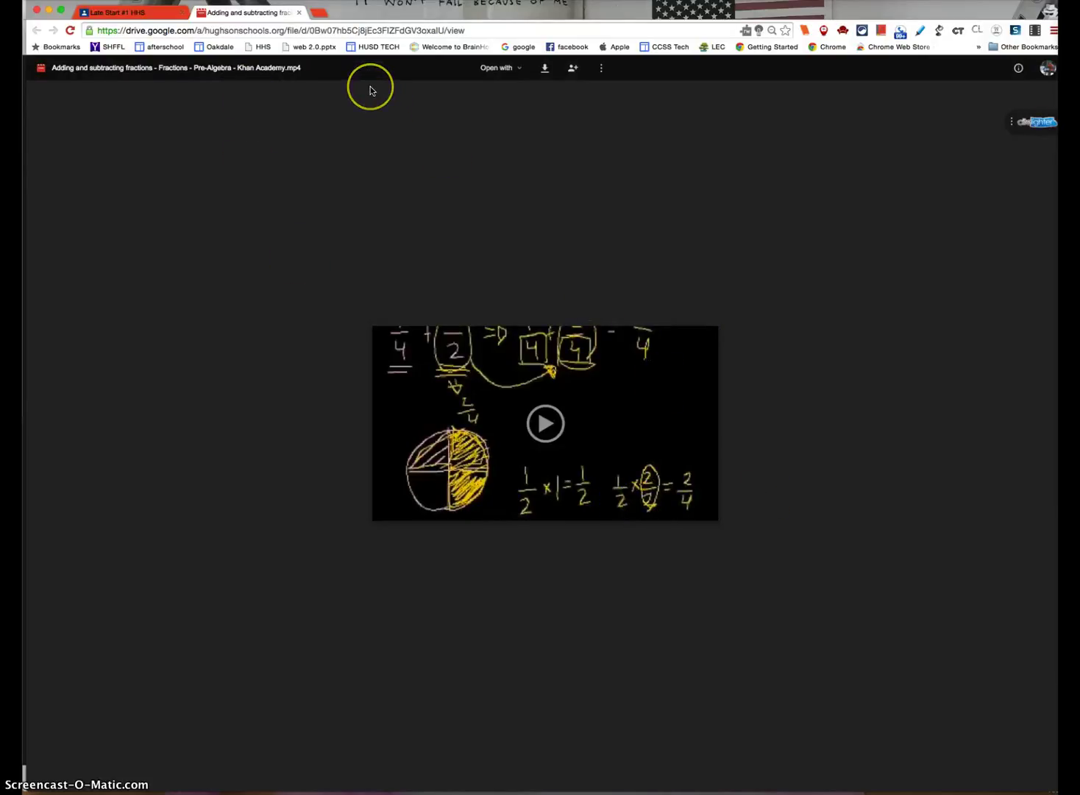
left_click(144, 12)
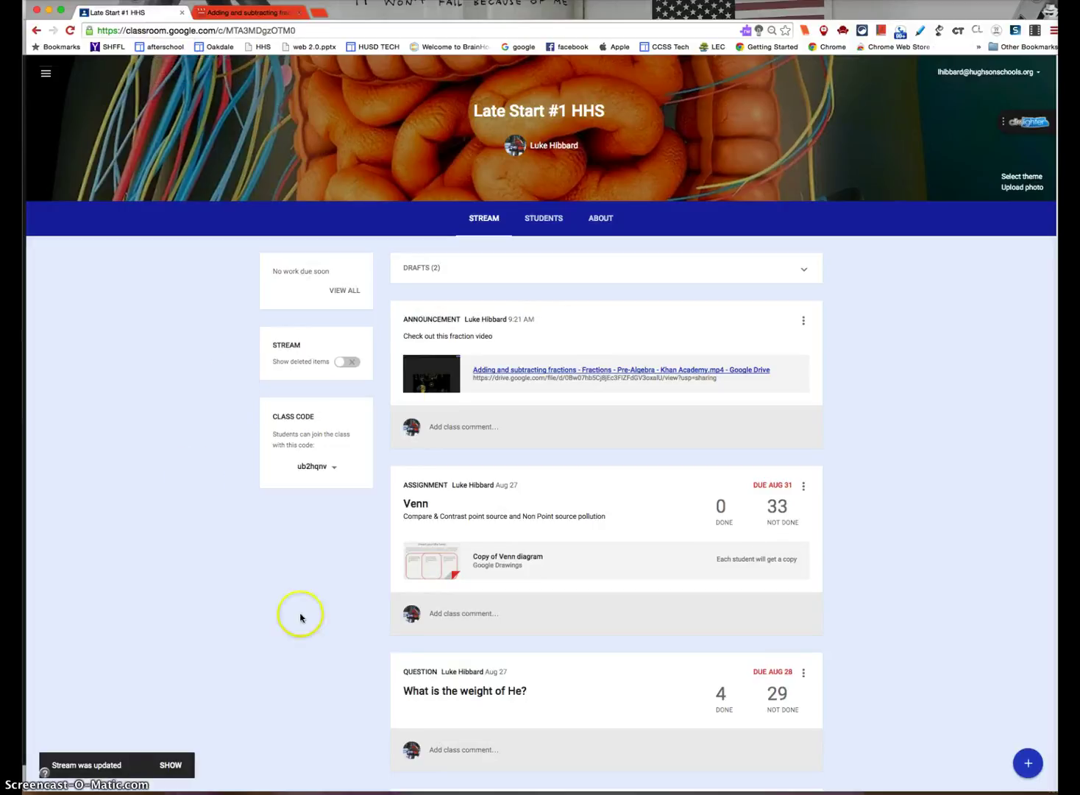